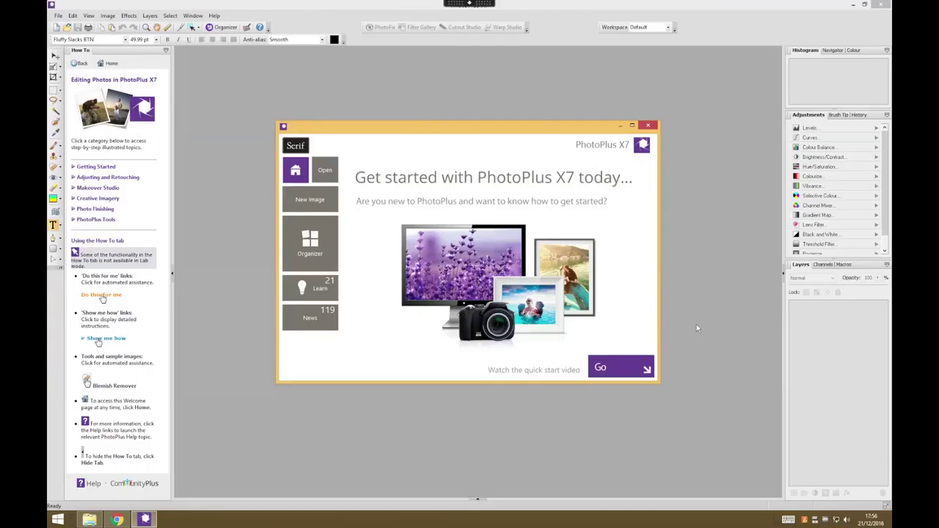
- Start a new blank image from the PhotoPlus X7 welcome screen
click(319, 202)
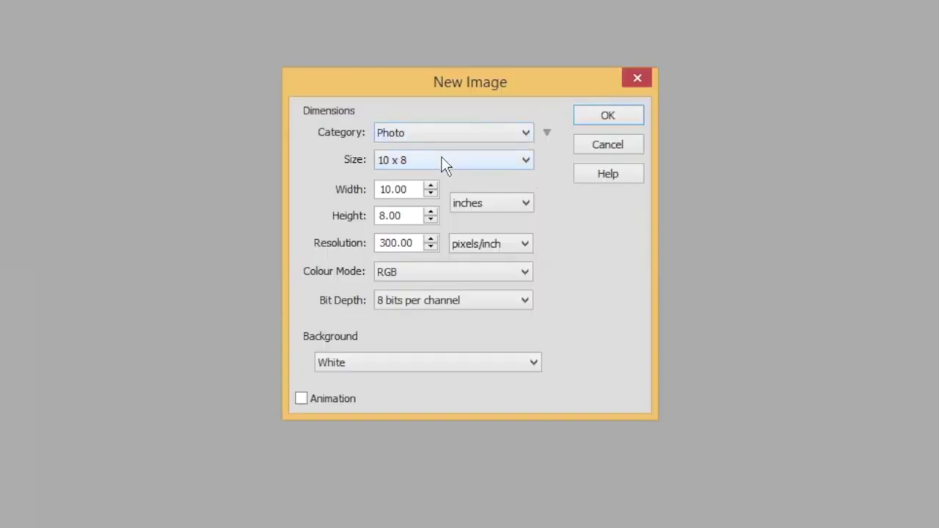
- Create a 960×400 pixel transparent image from the Web category preset
click(526, 136)
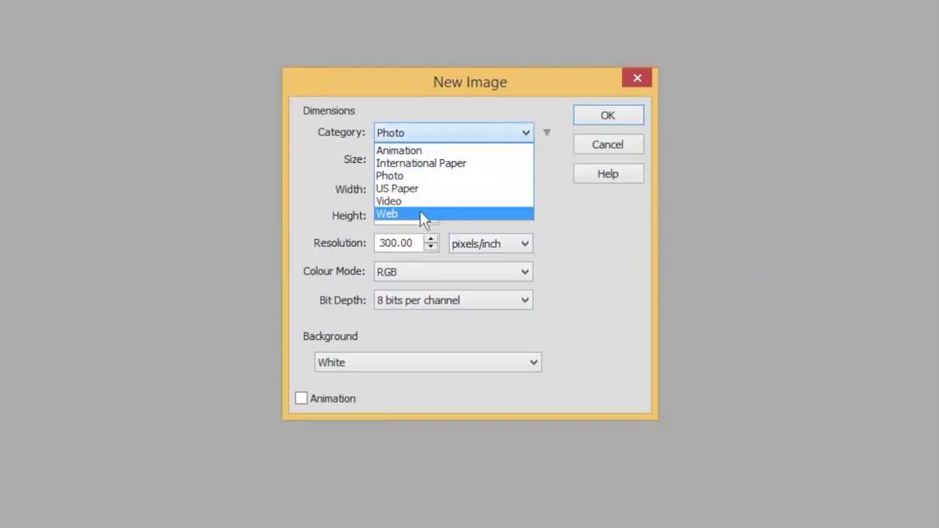
click(470, 212)
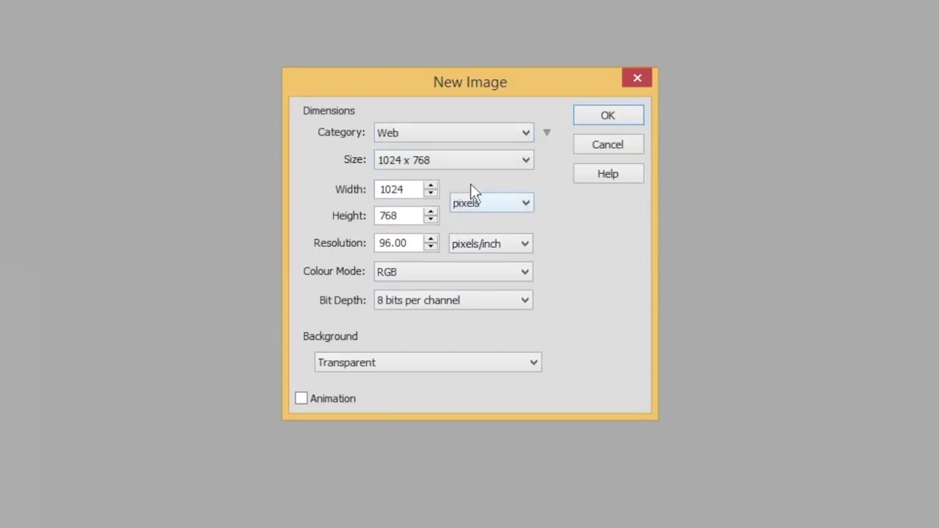
drag(415, 189, 311, 191)
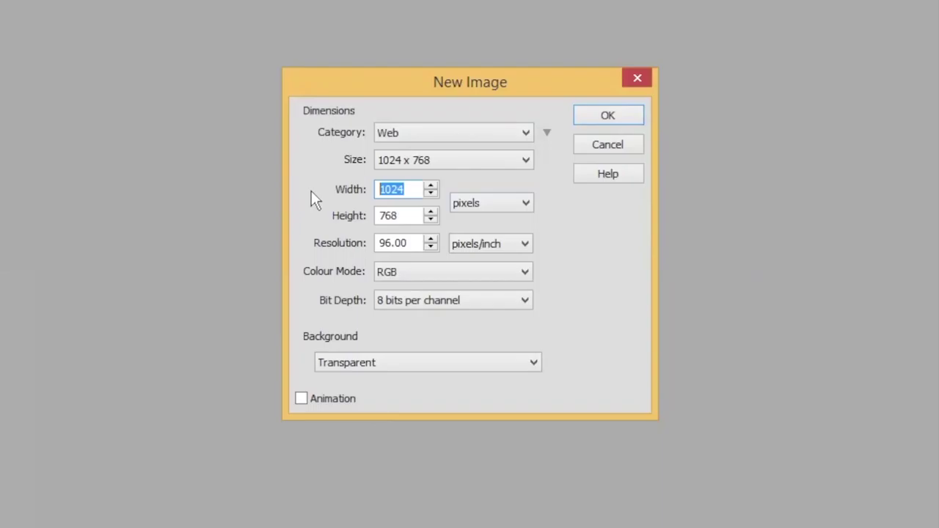
text(960)
key(Tab)
text(400)
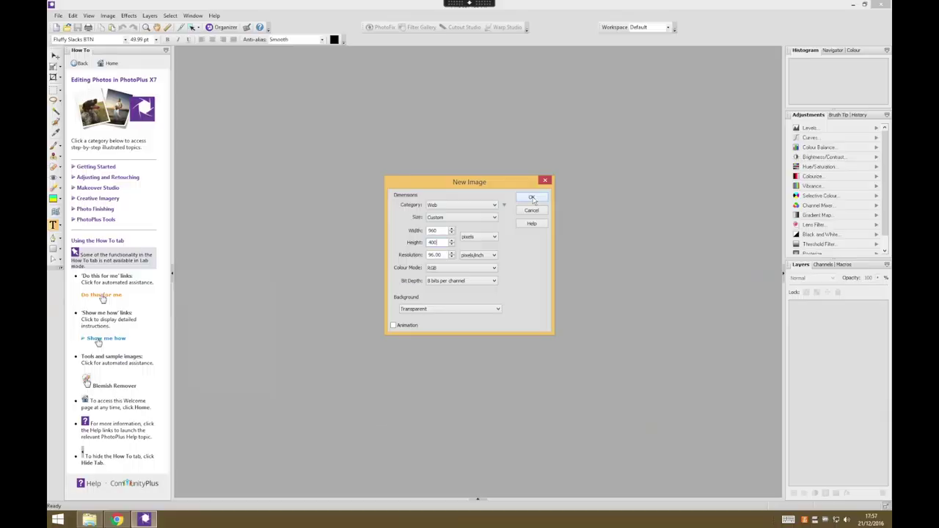
click(598, 117)
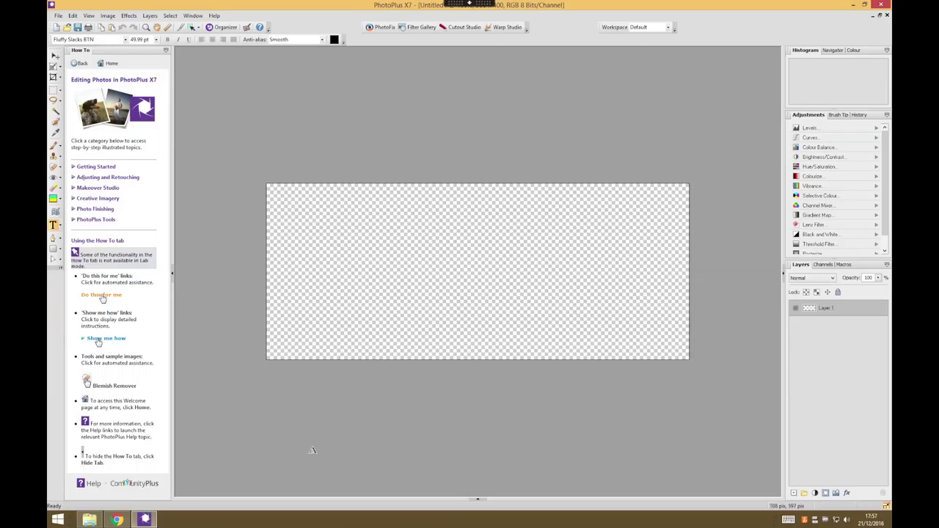
- In Chrome, search Google for 'creative commons' and open the CC Search page
click(118, 519)
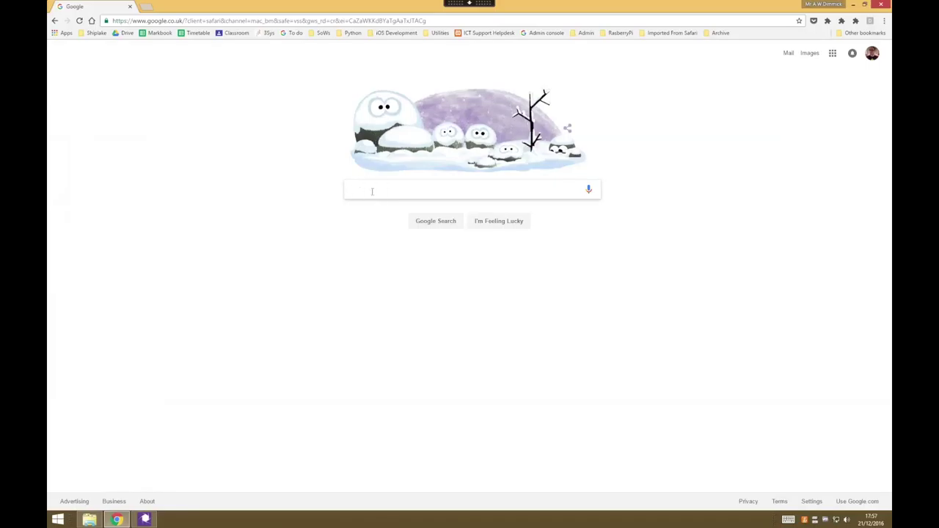
text(creativ com)
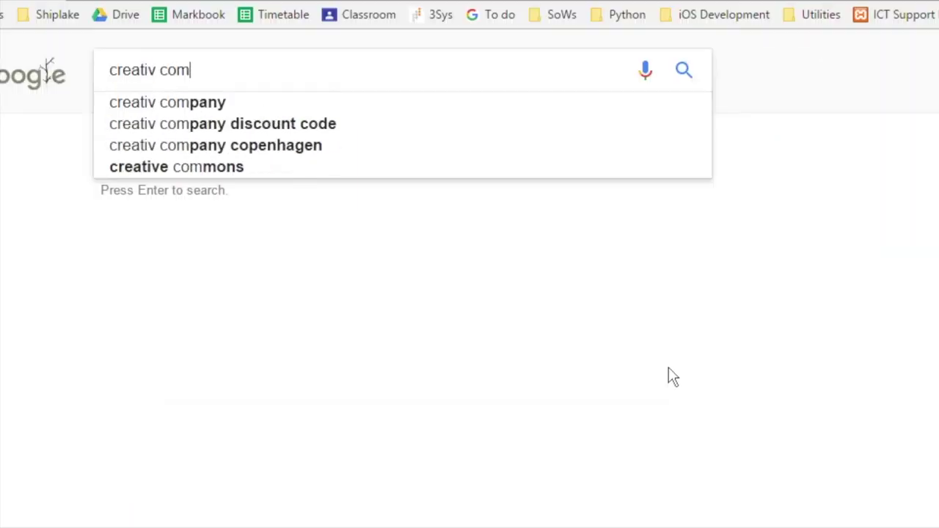
key(BackSpace)
key(BackSpace)
key(BackSpace)
key(BackSpace)
key(BackSpace)
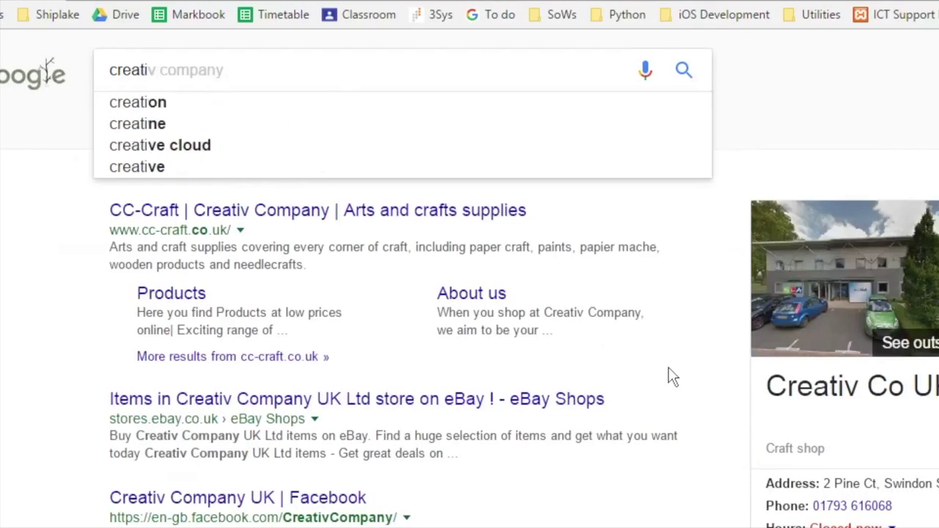
text(ve common)
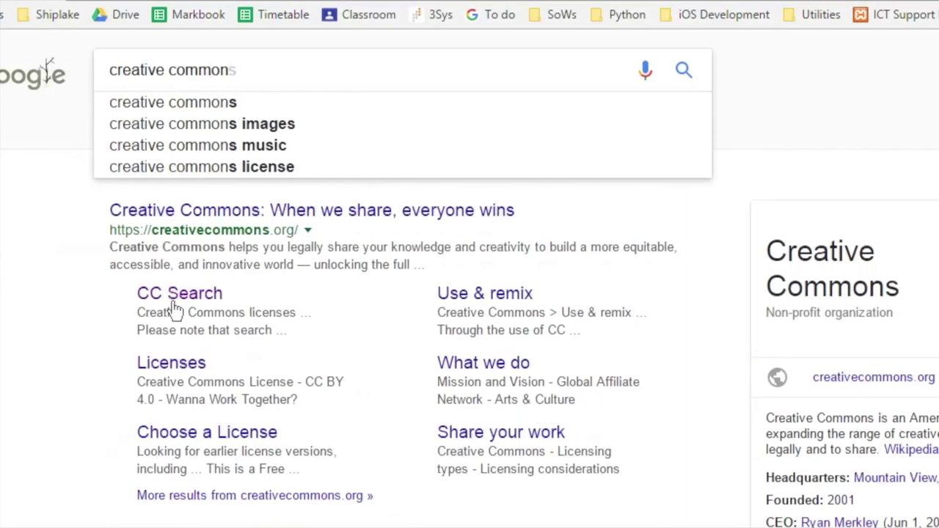
click(208, 295)
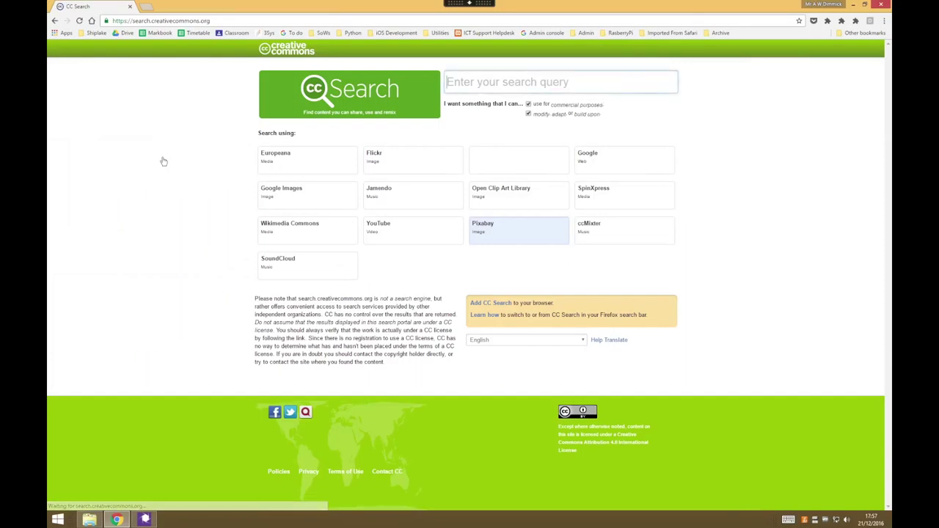
- Dismiss the donation pop-up and enter 'swimming pool' in the CC Search box
click(180, 137)
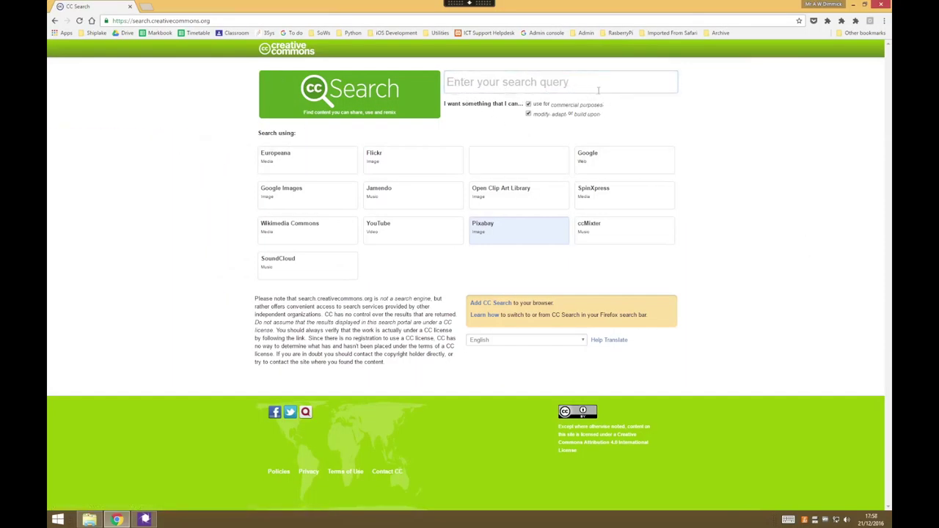
click(622, 86)
text(swimming poo)
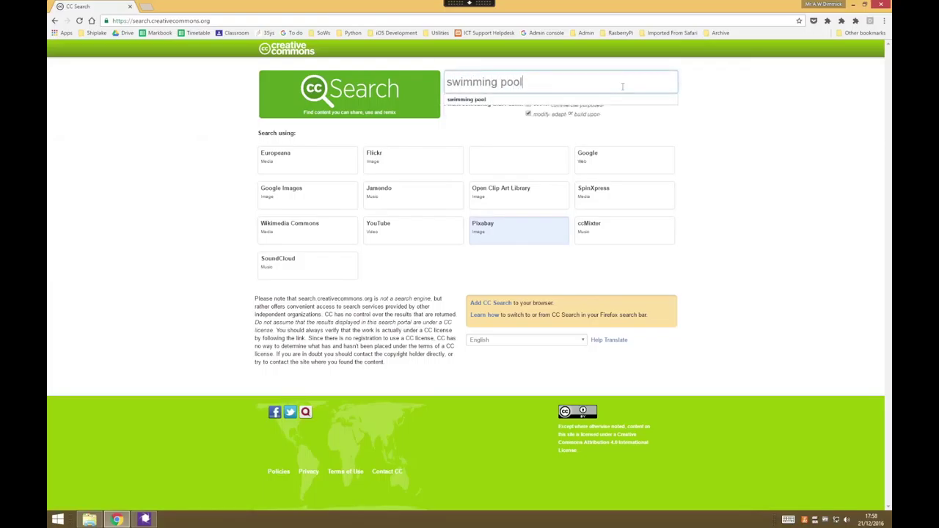
text(l)
click(721, 189)
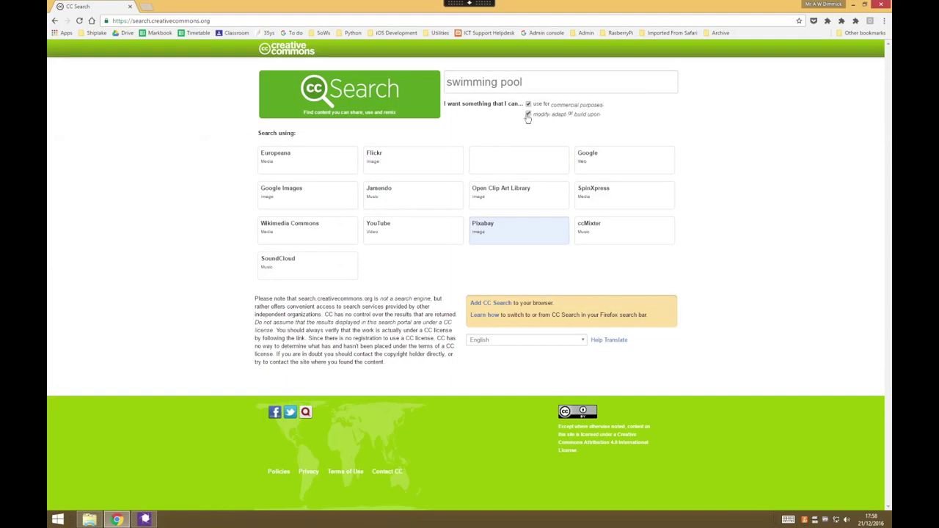
- Run the swimming pool search on Pixabay and open the rippling pool-water photo
click(513, 232)
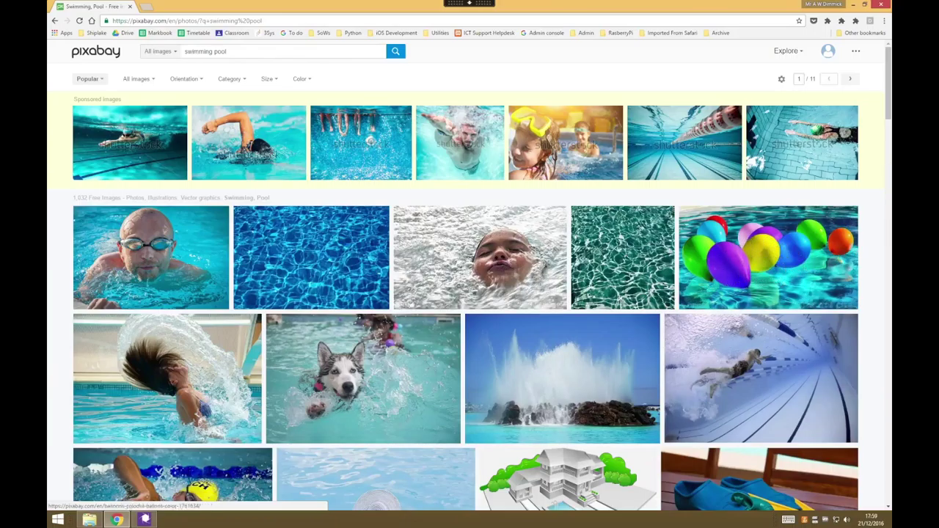
drag(884, 95, 879, 172)
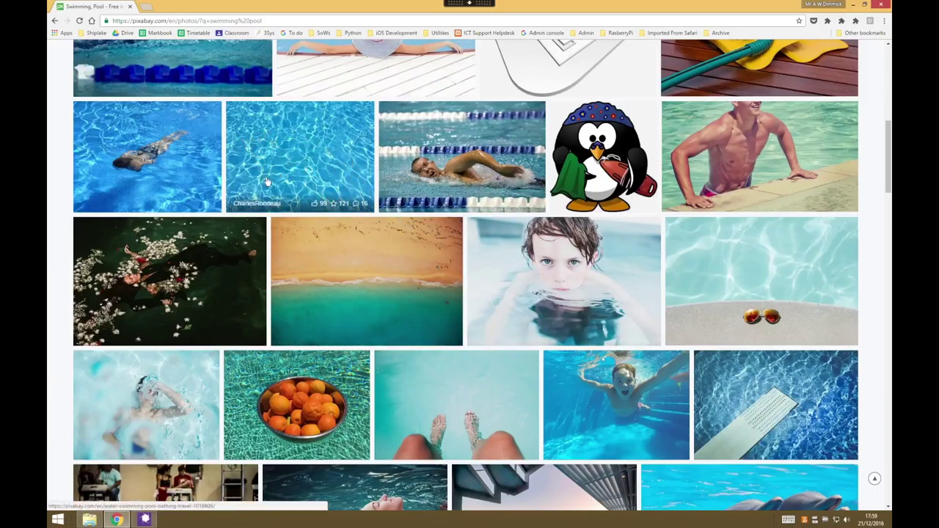
click(301, 150)
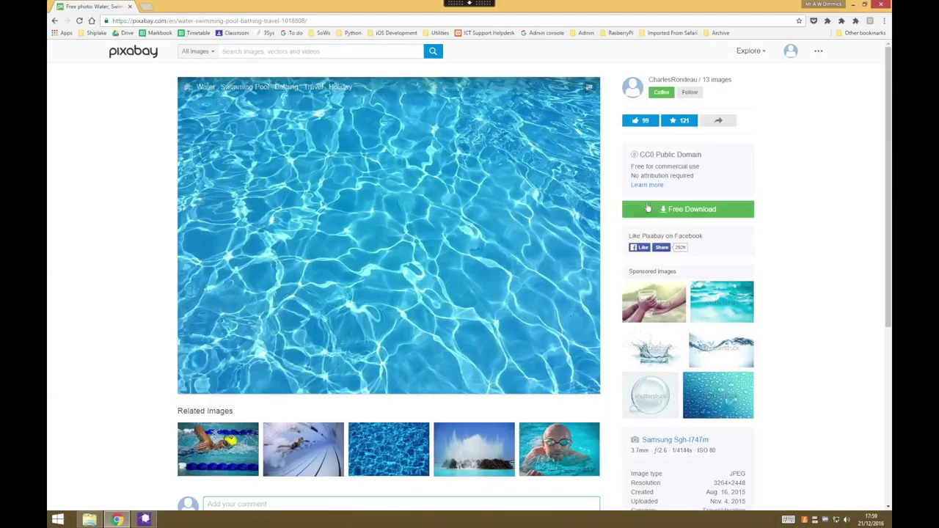
- Download the pool-water photo at L size, 1920×1440
click(679, 210)
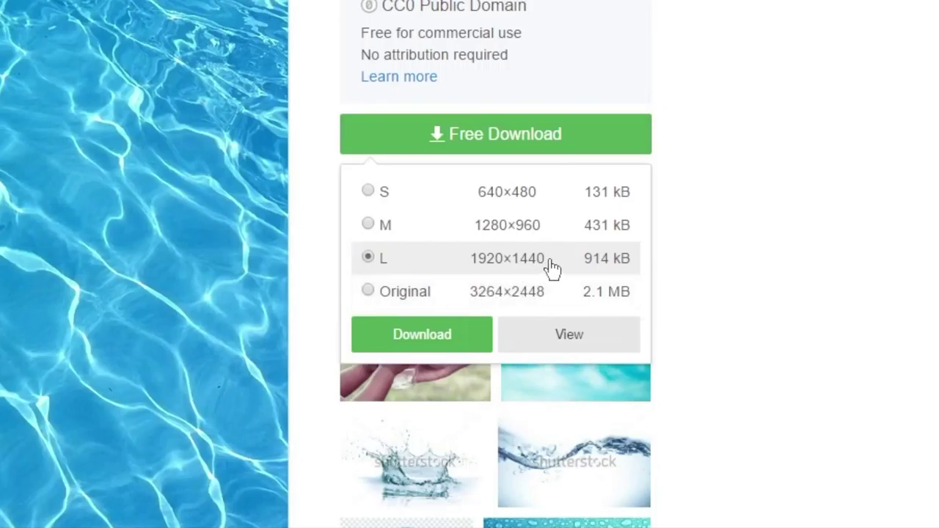
click(443, 340)
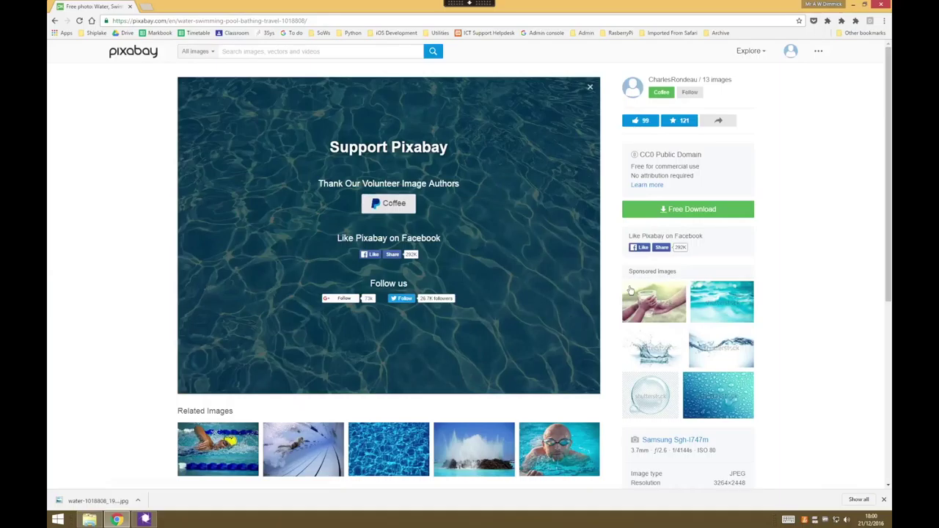
- Go back to CC Search, change the query to 'swimming baby', and search Pixabay
click(53, 21)
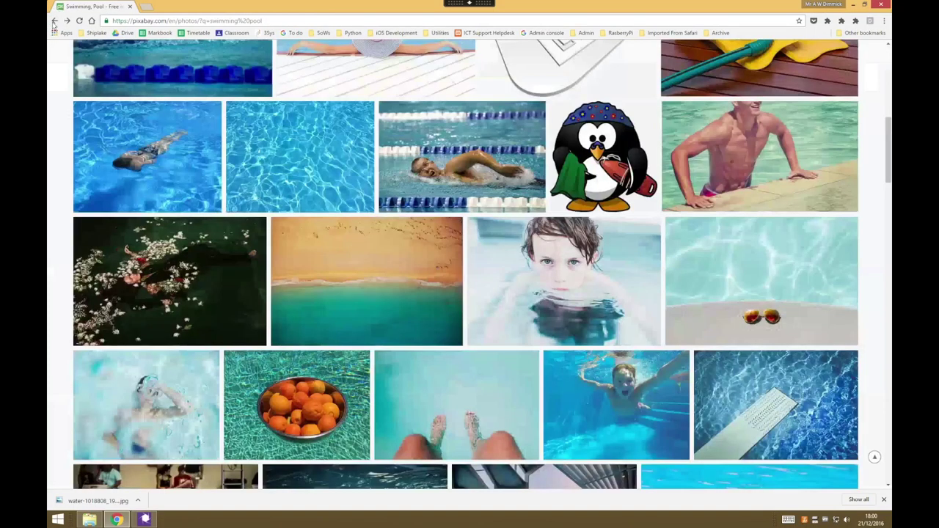
click(54, 22)
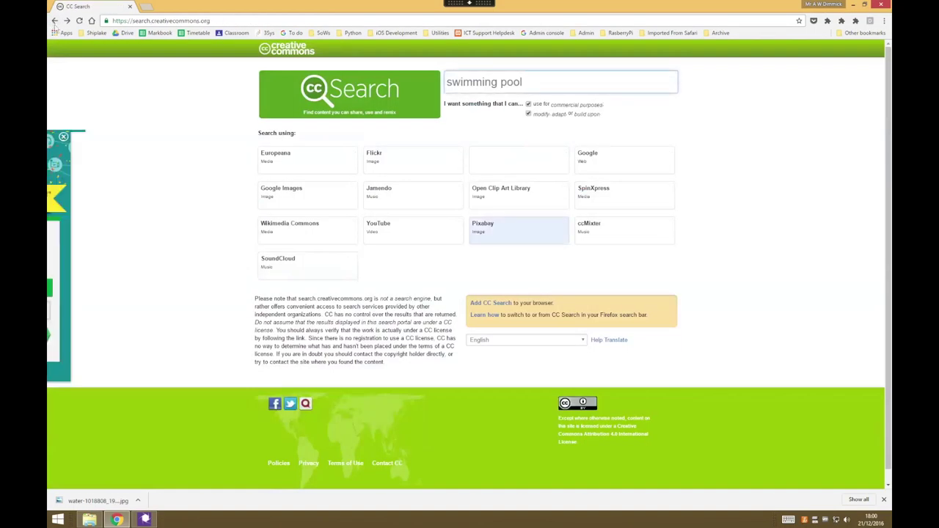
drag(545, 82, 499, 83)
text(baby)
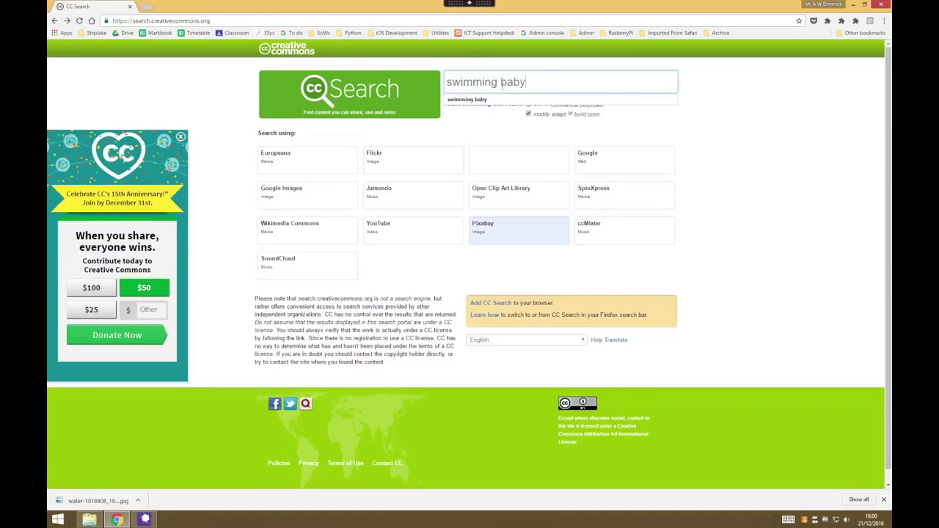
click(512, 228)
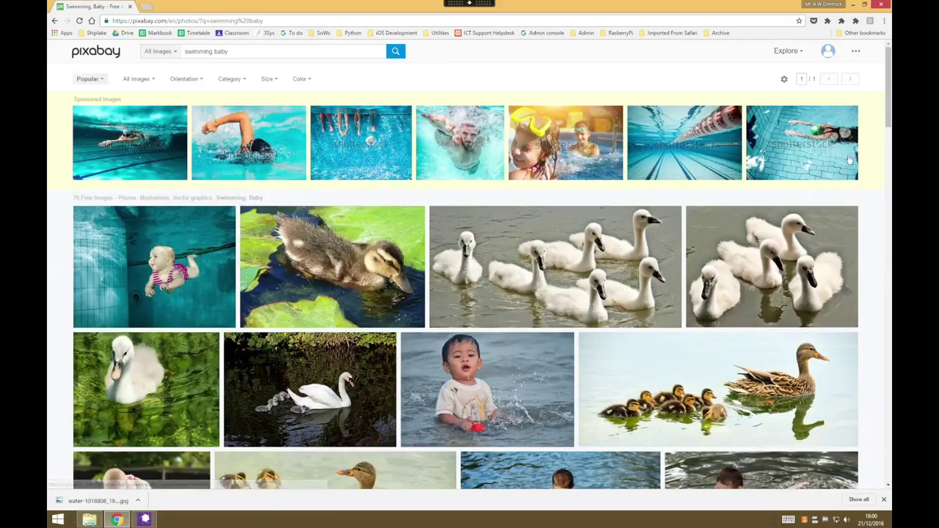
- Scroll through the swimming baby results and open the baby-in-pool photo
drag(880, 104, 884, 166)
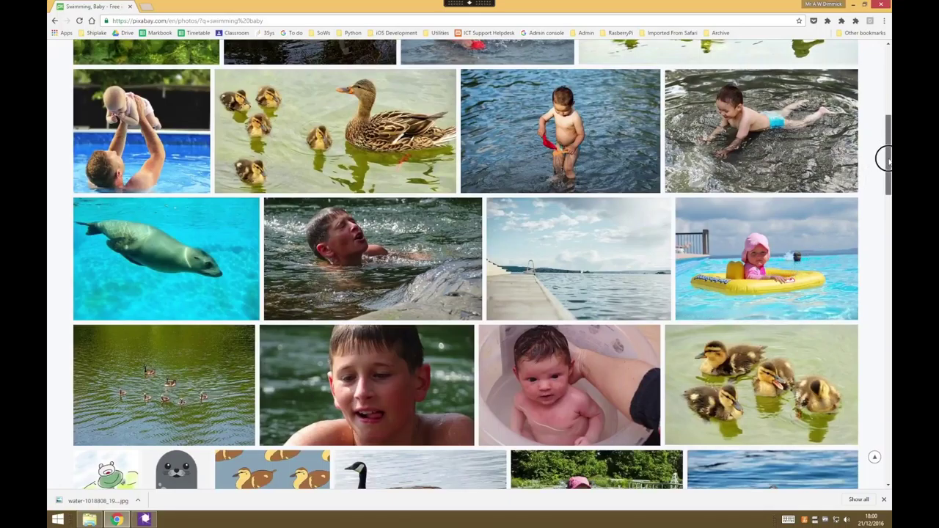
drag(884, 158, 882, 226)
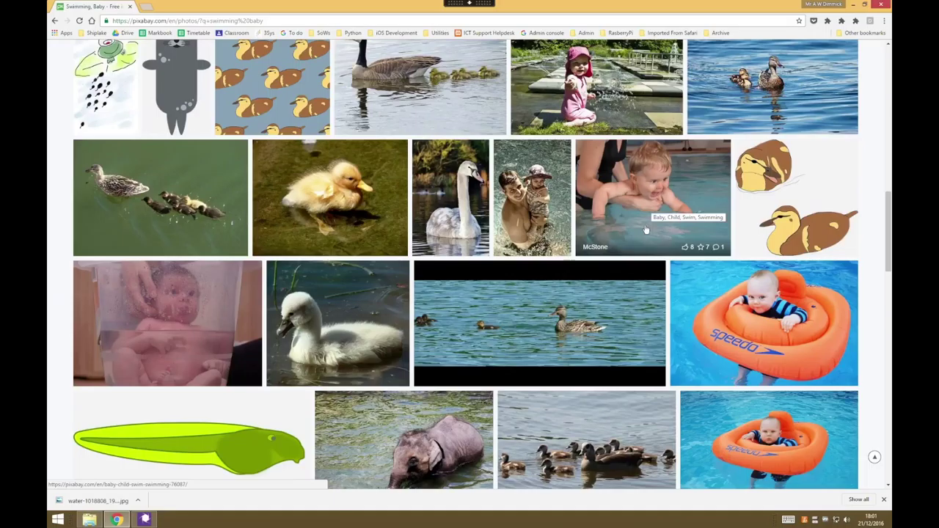
click(649, 198)
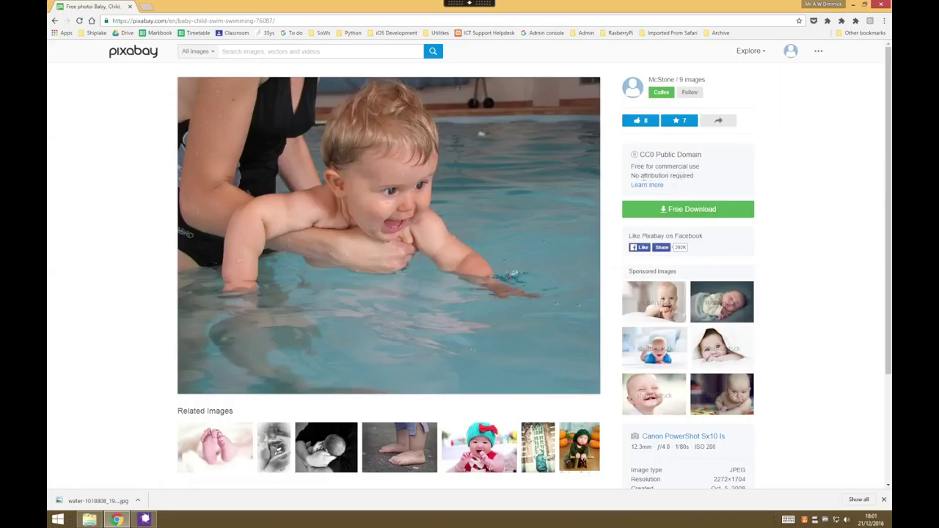
- Download the swimming baby photo at Original 2272×1704 size
click(692, 211)
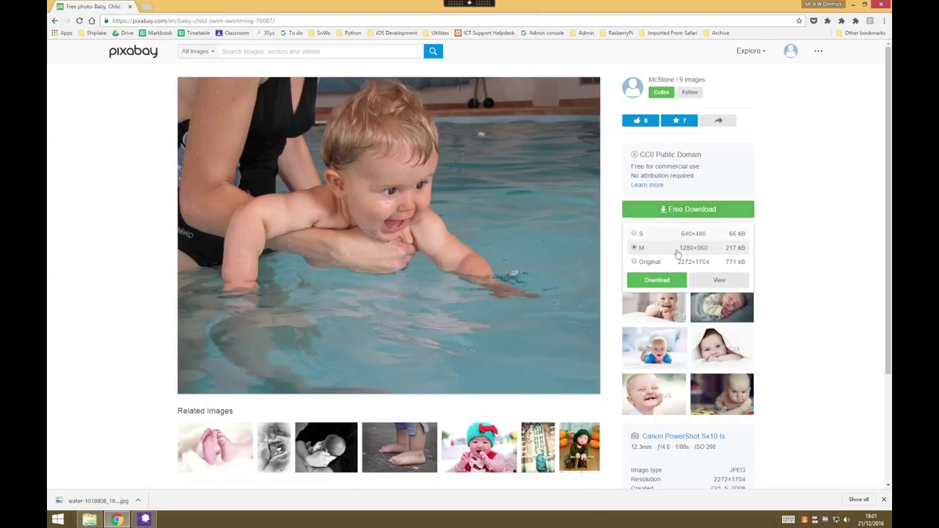
click(709, 263)
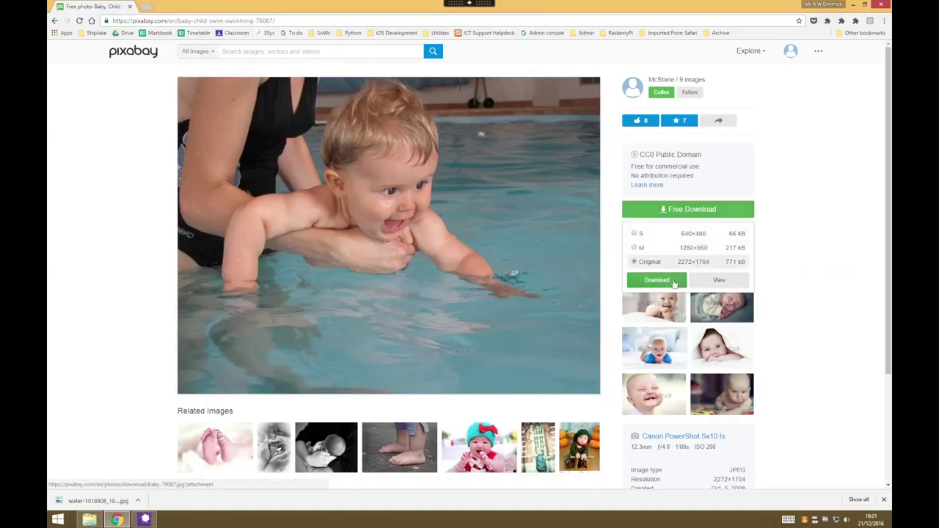
click(674, 281)
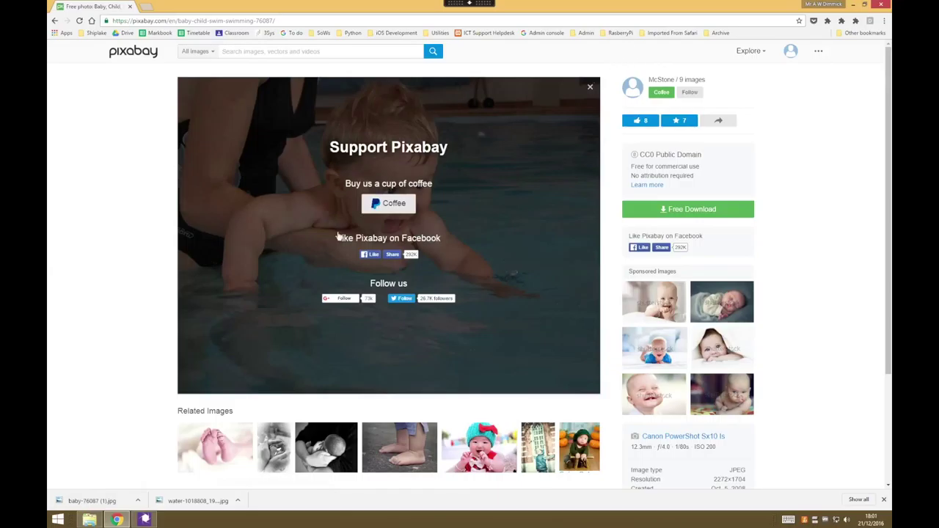
- In File Explorer, navigate to Documents > 10 > SuperSplash Project
mouse_move(89, 519)
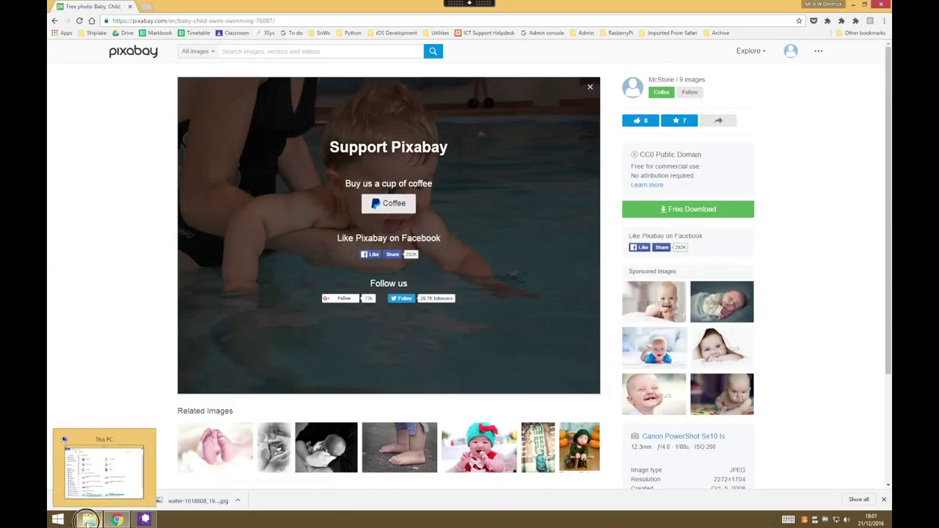
click(109, 464)
drag(421, 121, 404, 123)
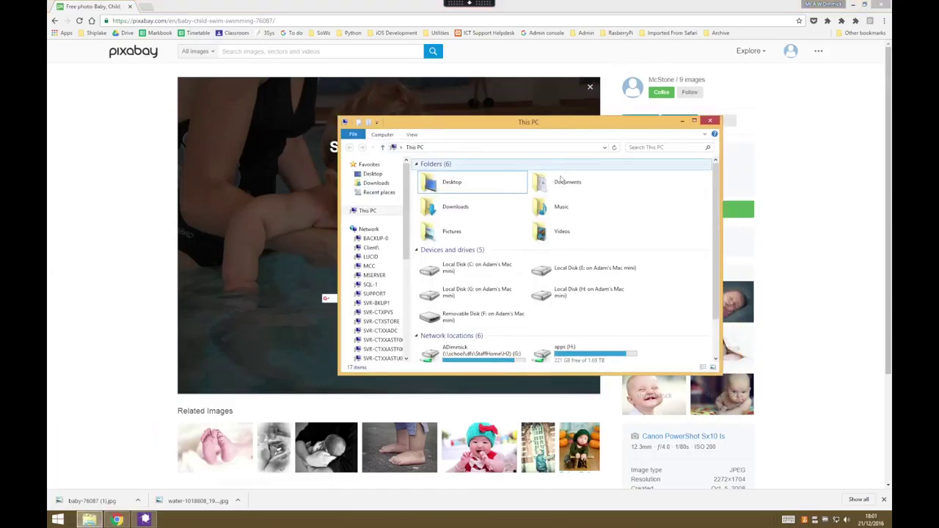
double_click(565, 181)
double_click(458, 209)
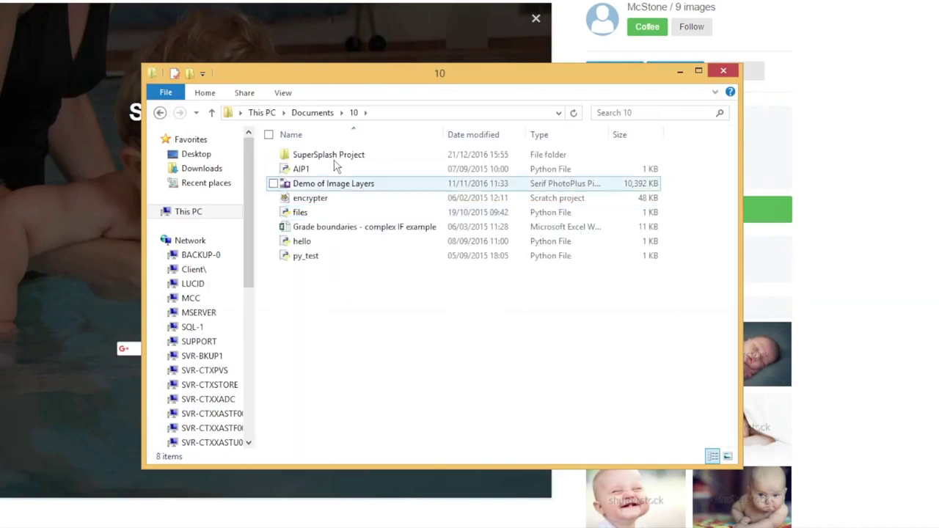
click(491, 178)
double_click(382, 162)
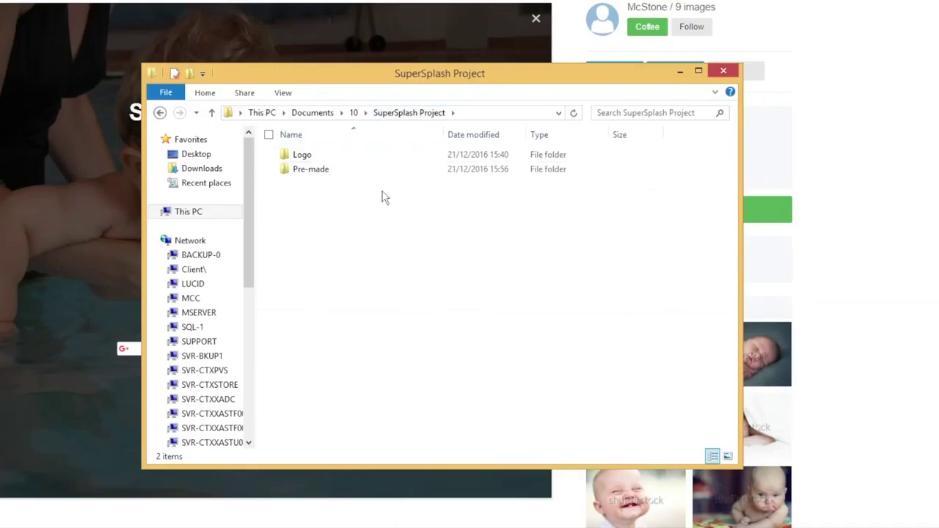
- Create a 'Promo Banner' folder inside SuperSplash Project and open it
click(333, 233)
right_click(333, 234)
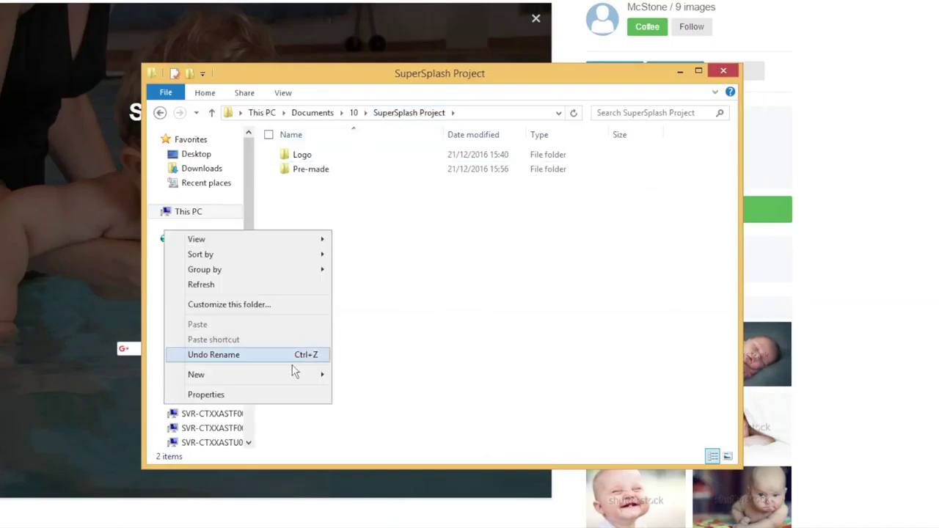
mouse_move(299, 376)
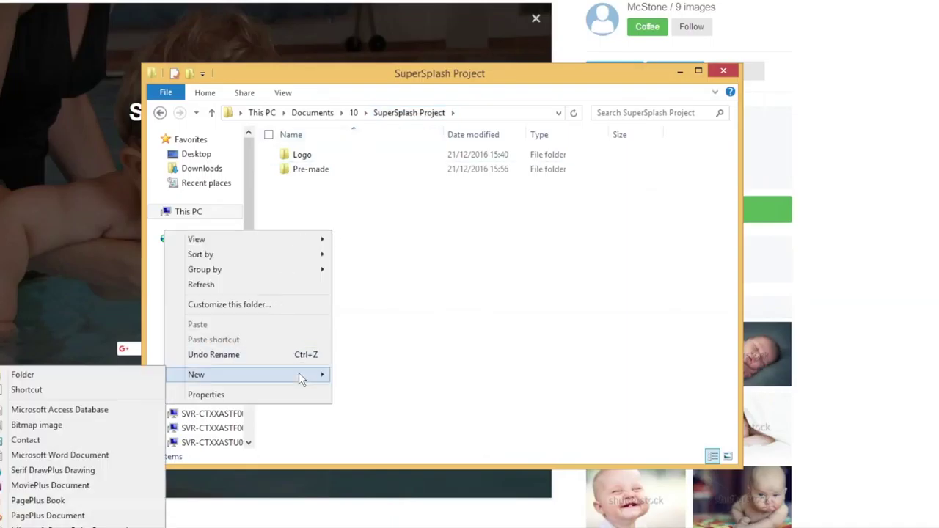
click(142, 375)
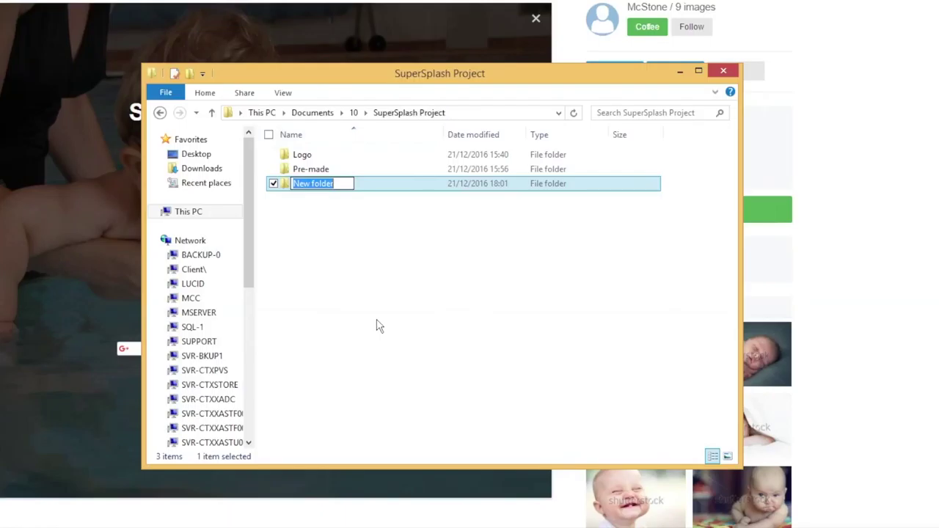
text(Prom)
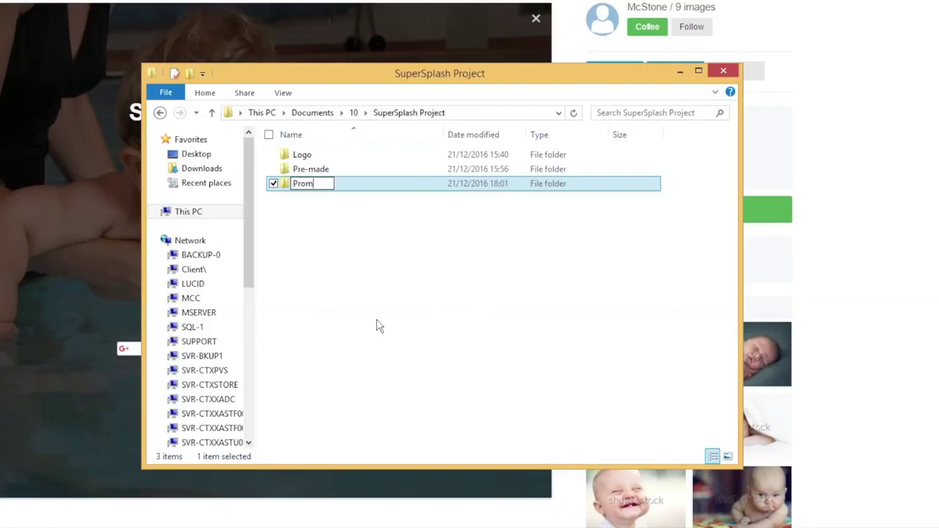
text(o Banner)
key(Return)
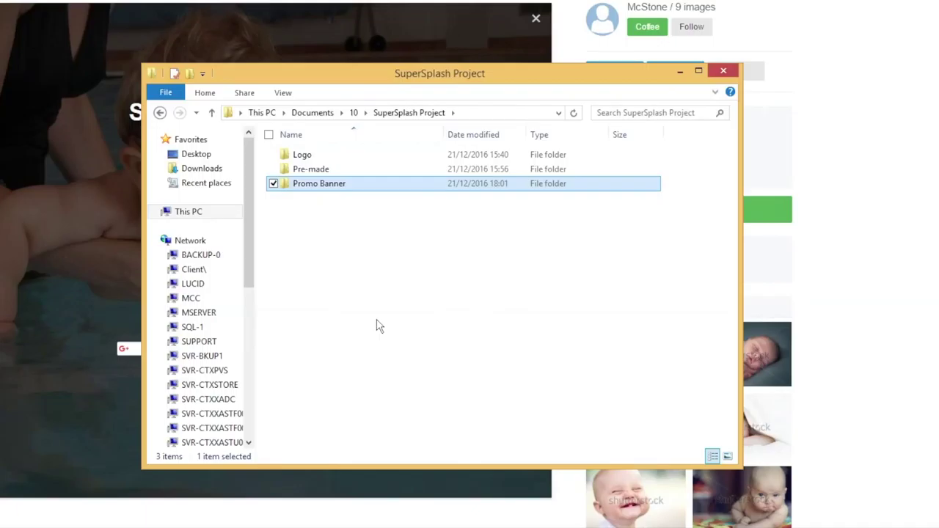
double_click(363, 185)
- Create an 'Assets' folder inside Promo Banner and open it
right_click(328, 193)
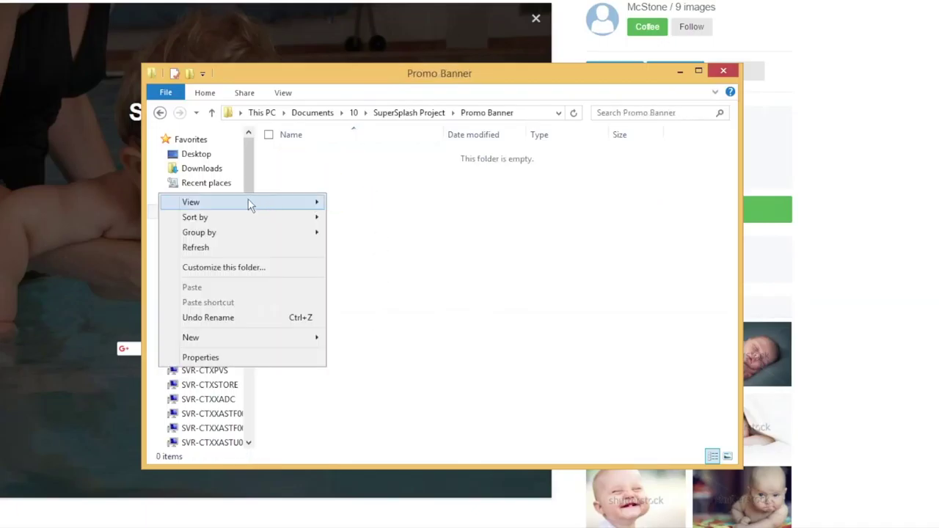
mouse_move(256, 337)
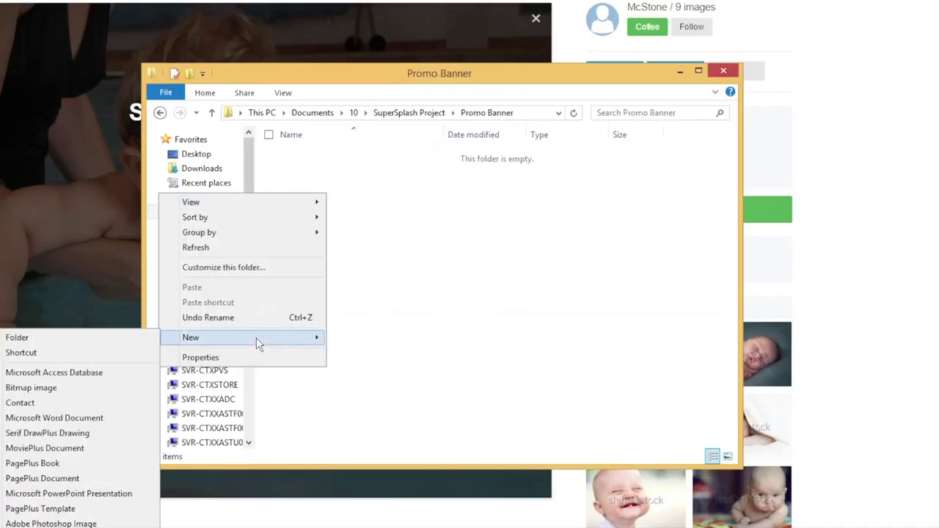
click(95, 339)
text(Assets)
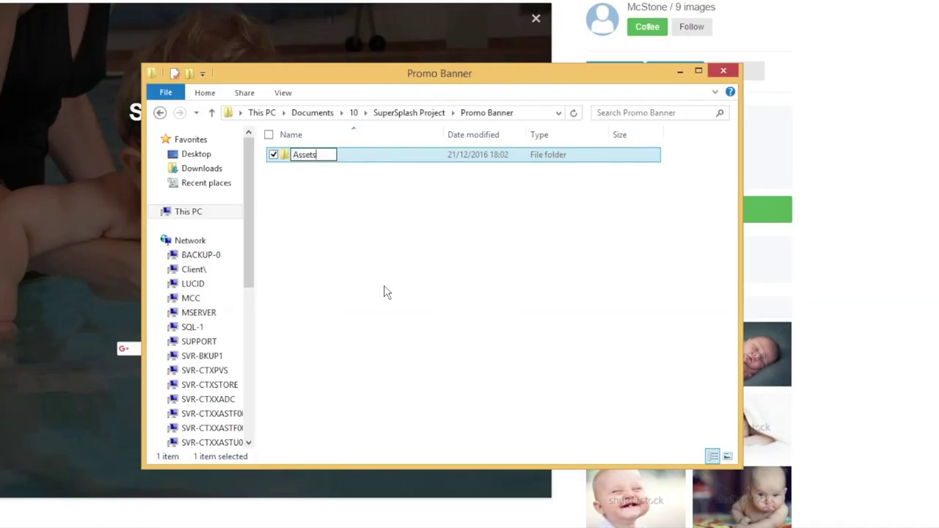
key(Return)
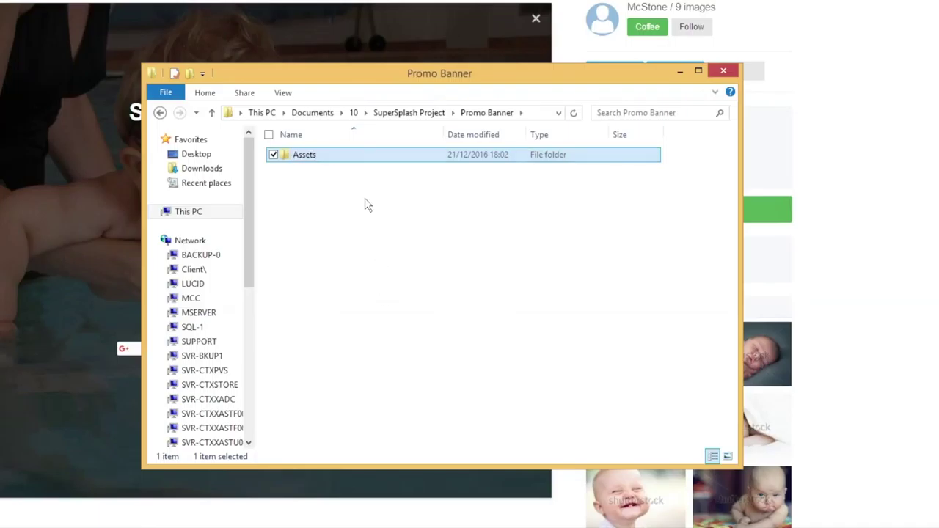
double_click(340, 159)
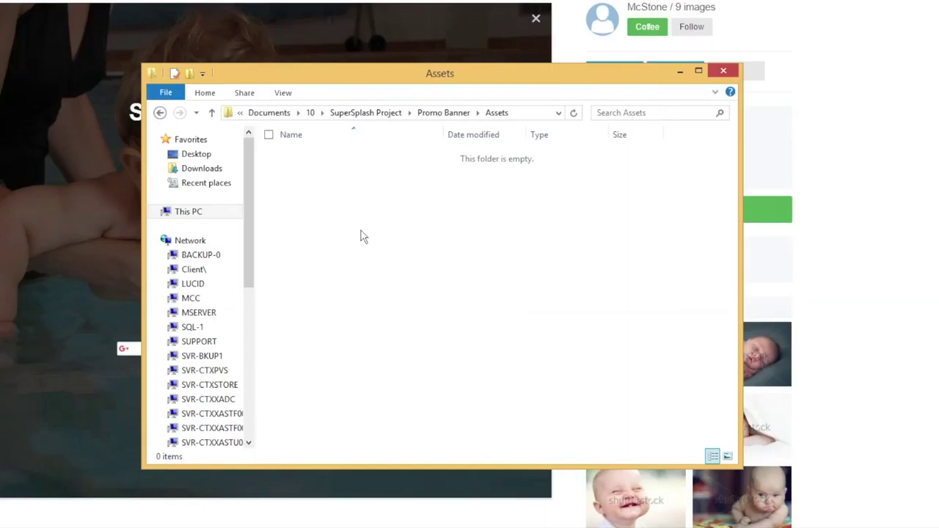
- In Downloads, sorted by date modified, copy baby-76087 (1) and water-1018808_1920
click(215, 171)
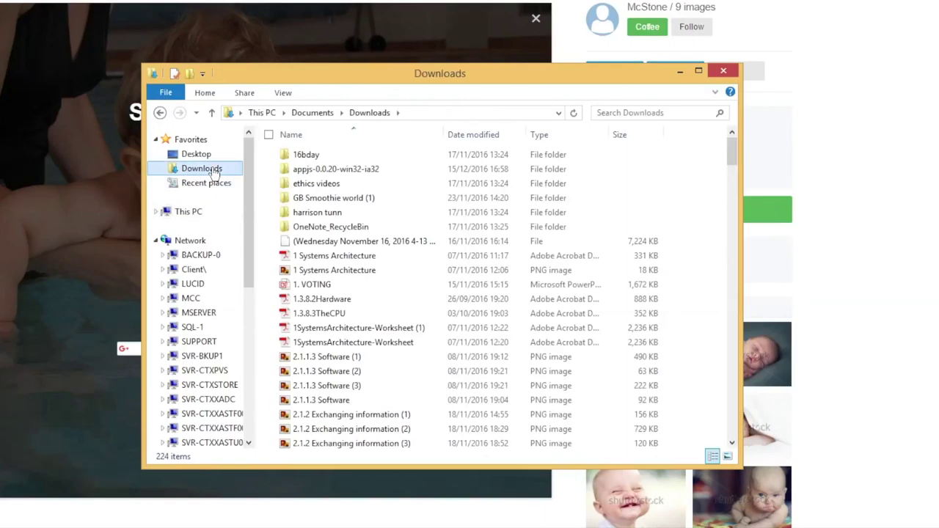
click(482, 137)
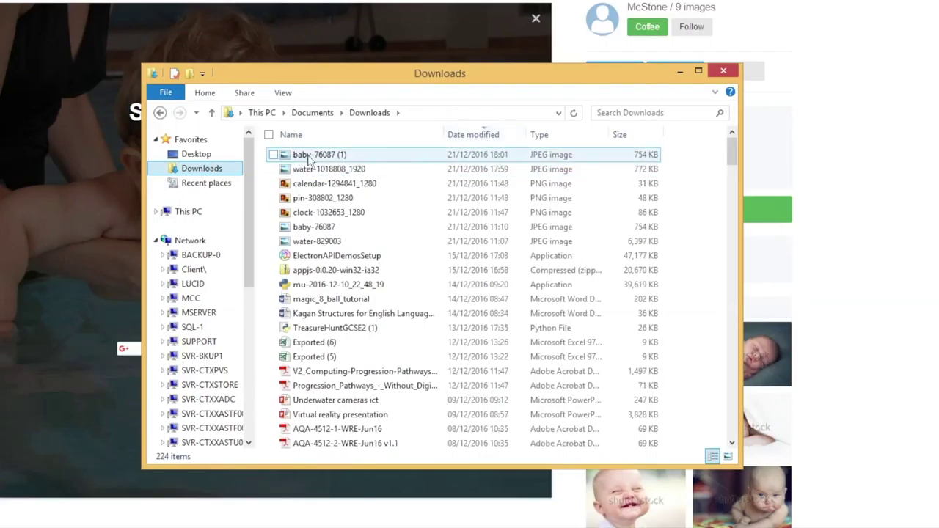
click(391, 159)
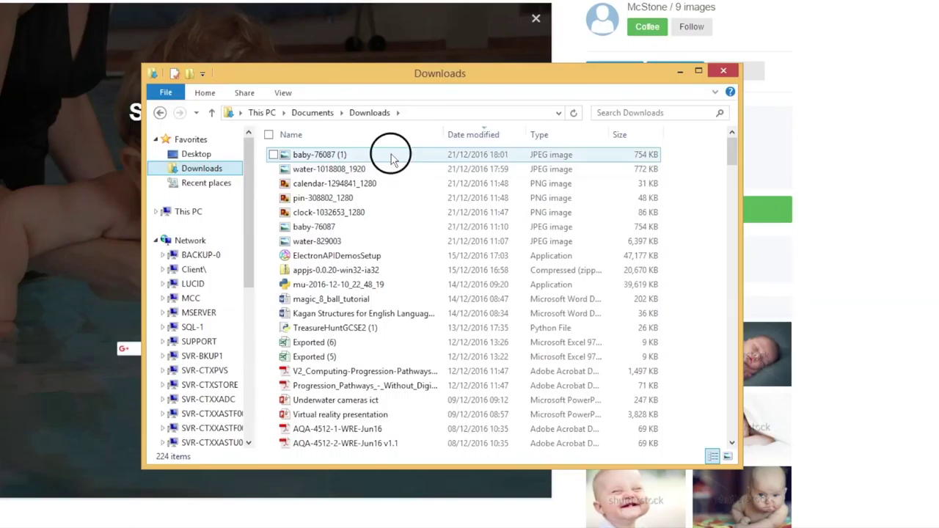
ctrl+click(381, 169)
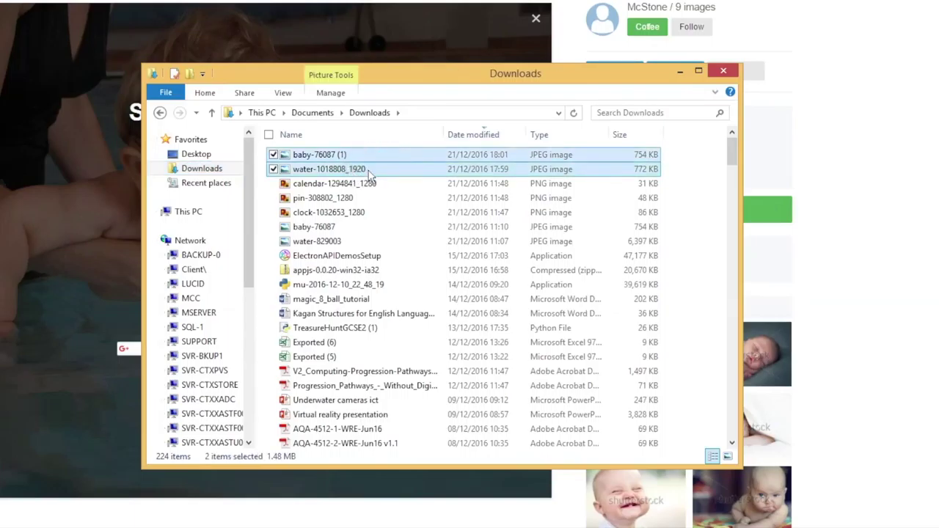
right_click(386, 154)
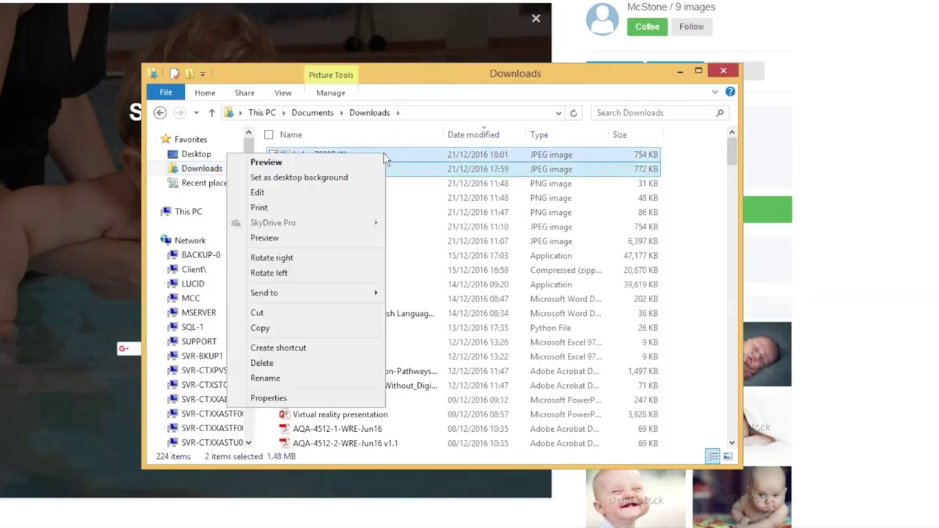
click(327, 329)
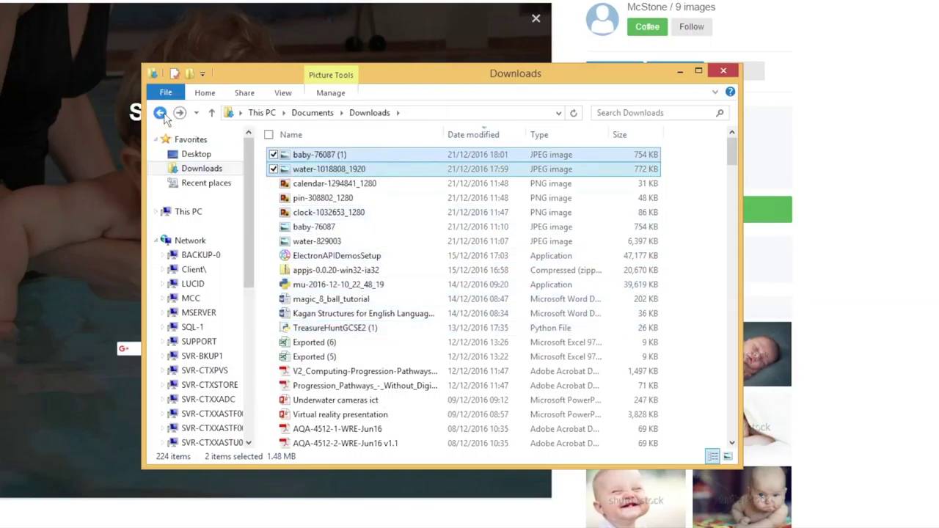
- Paste both images into the Assets folder
click(160, 113)
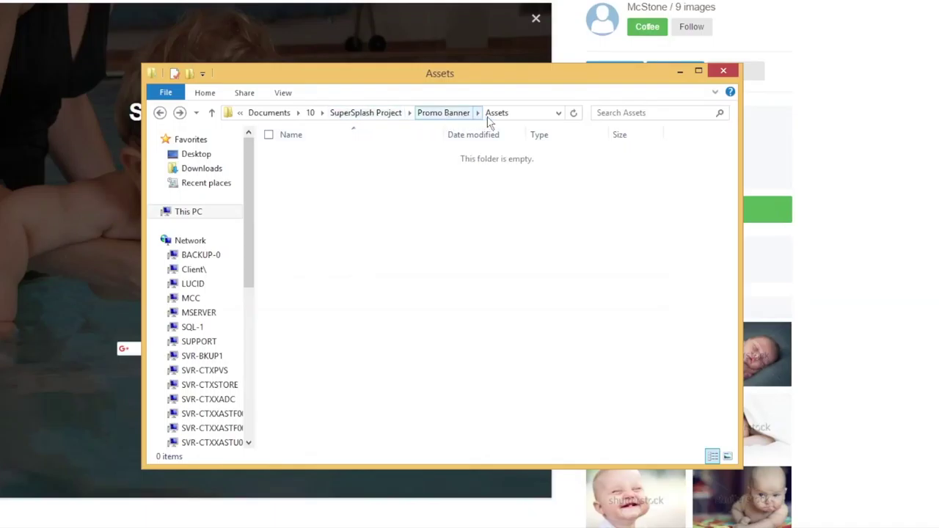
right_click(342, 209)
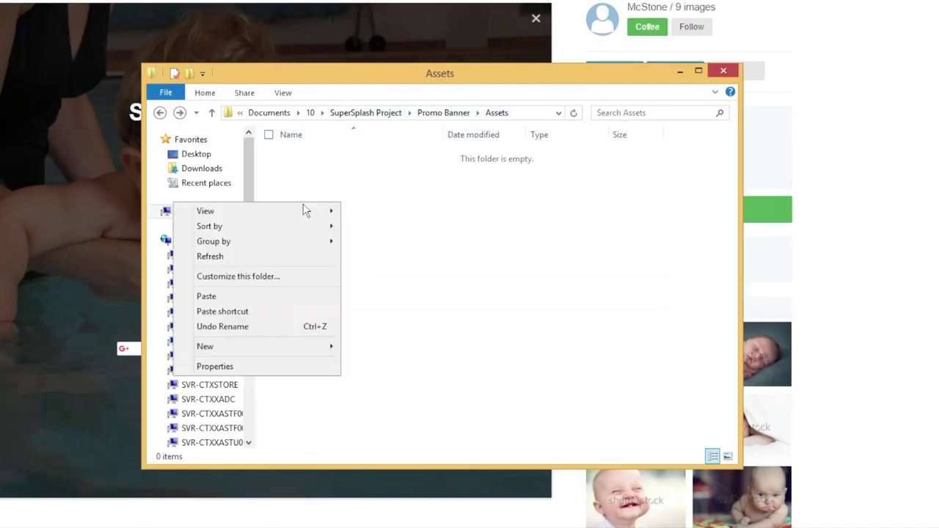
click(282, 301)
click(354, 197)
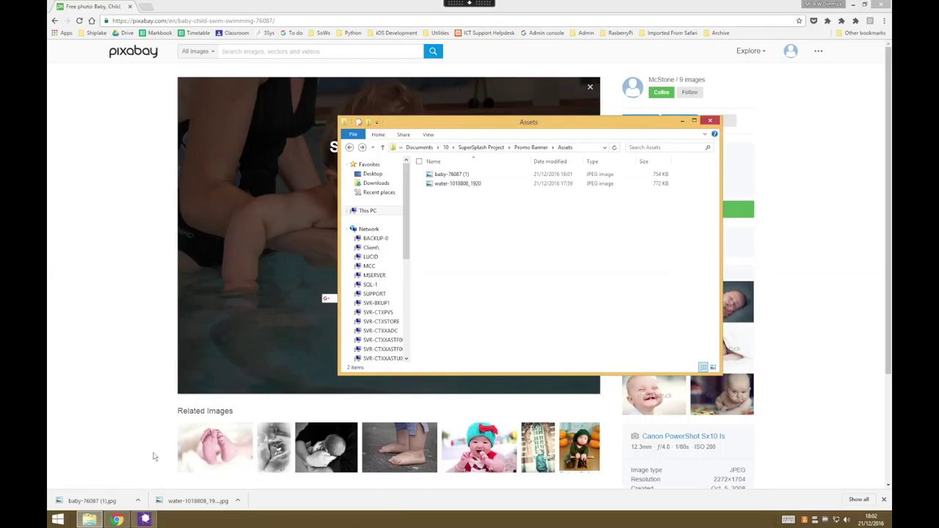
- Open both JPEGs from Promo Banner > Assets in PhotoPlus as separate documents
click(144, 519)
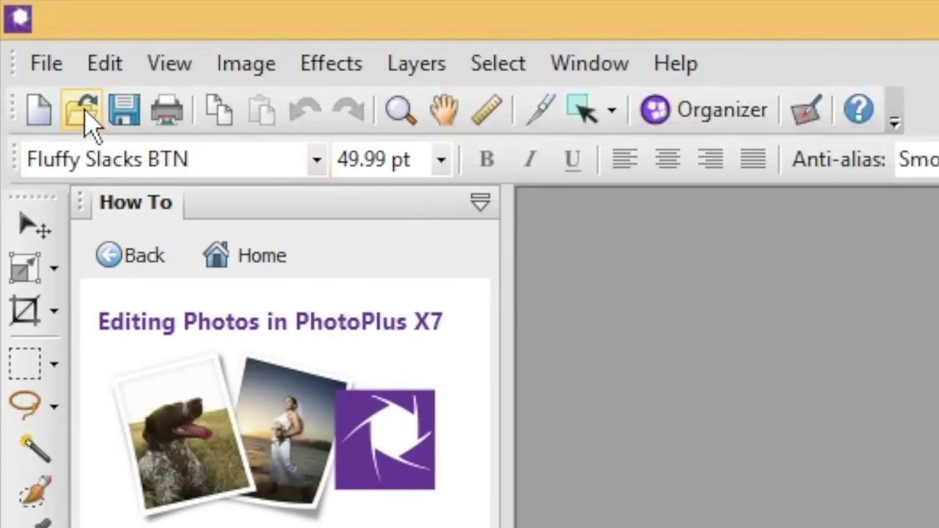
click(85, 117)
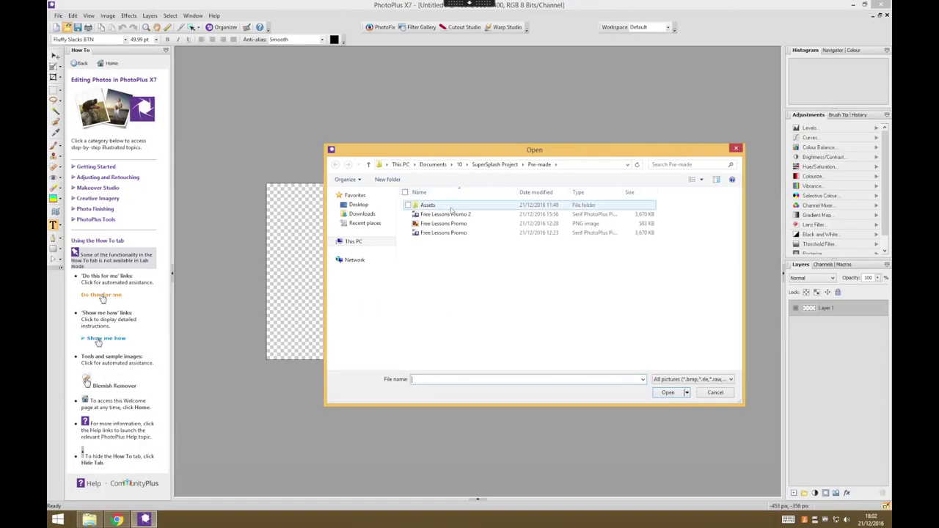
click(495, 165)
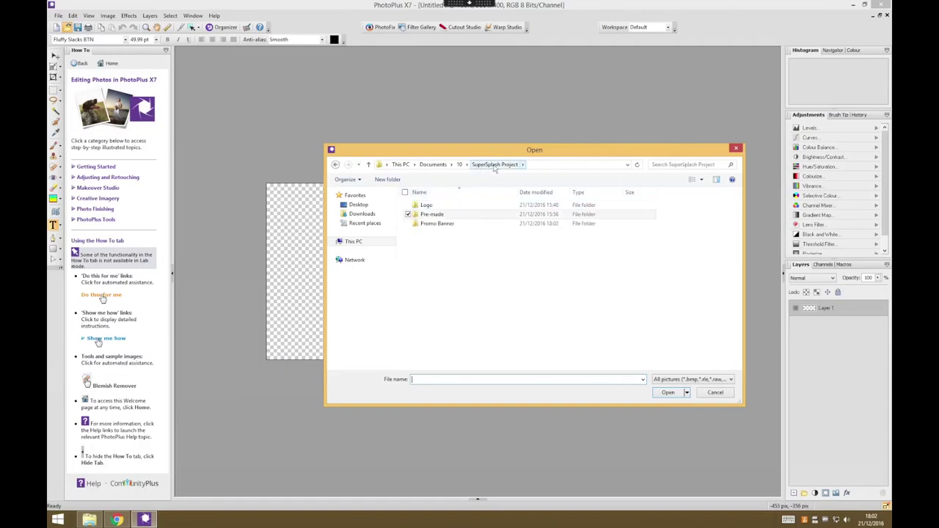
double_click(440, 223)
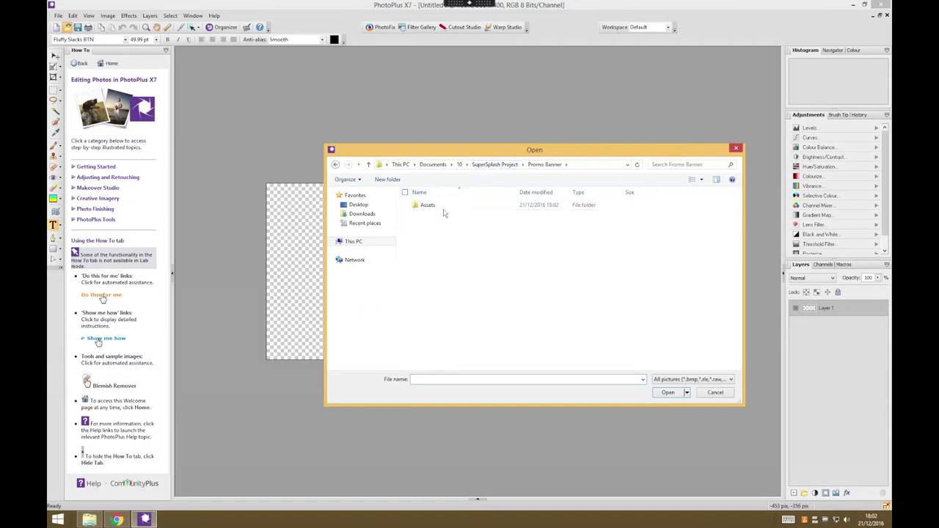
click(453, 209)
double_click(453, 207)
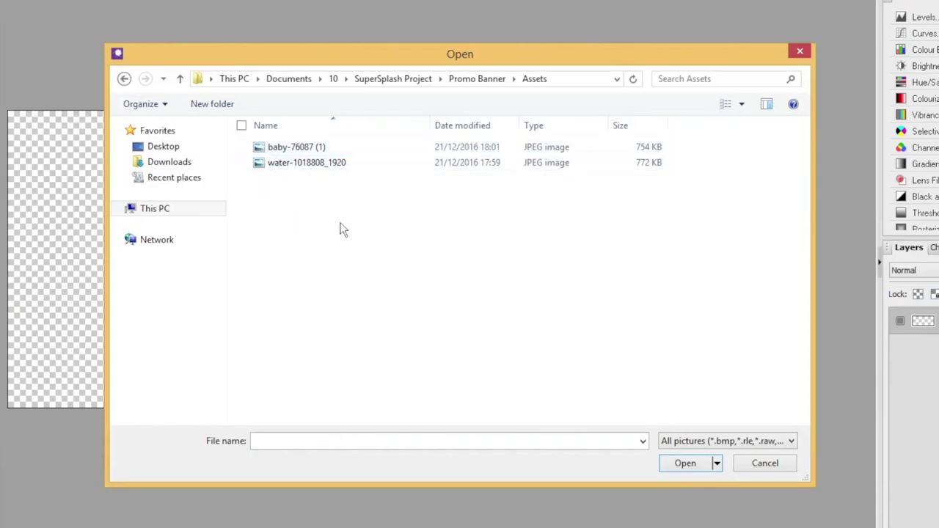
drag(405, 255, 257, 143)
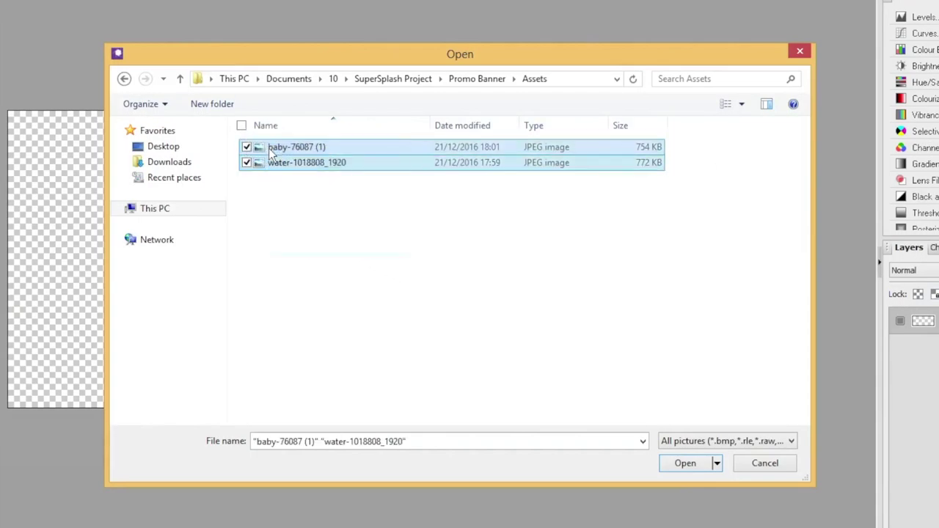
click(685, 463)
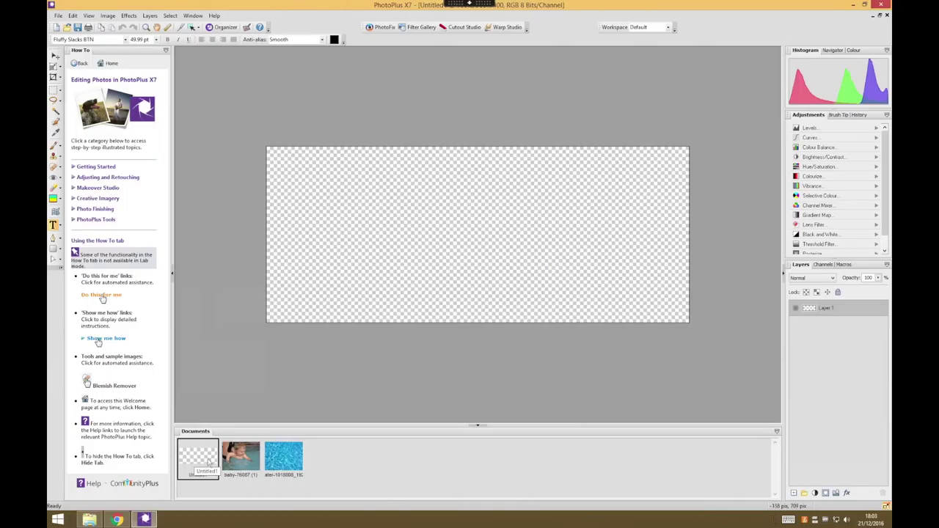
- Copy the whole pool water photo from its document
click(248, 458)
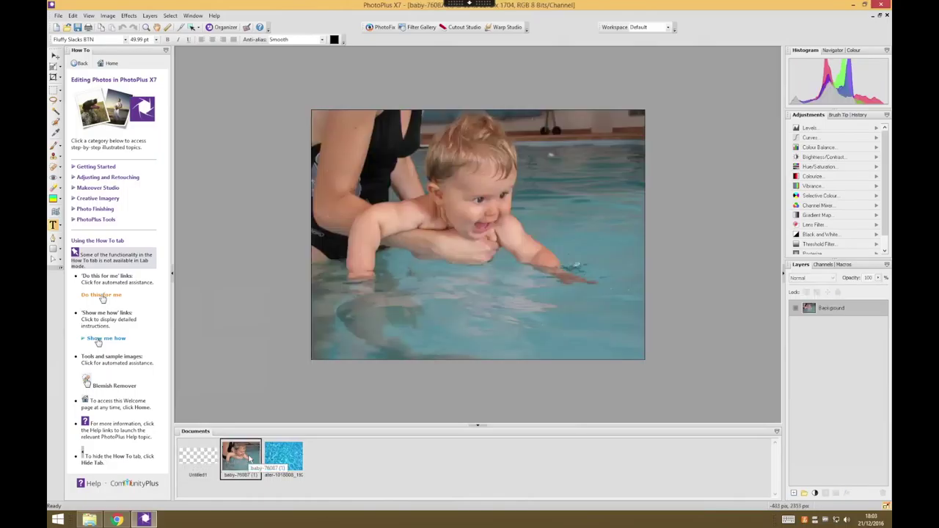
click(280, 462)
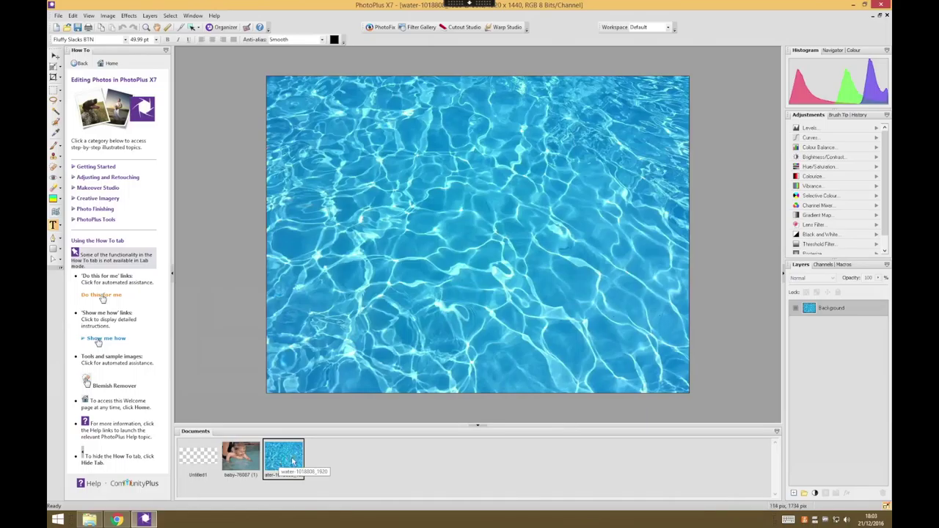
click(194, 458)
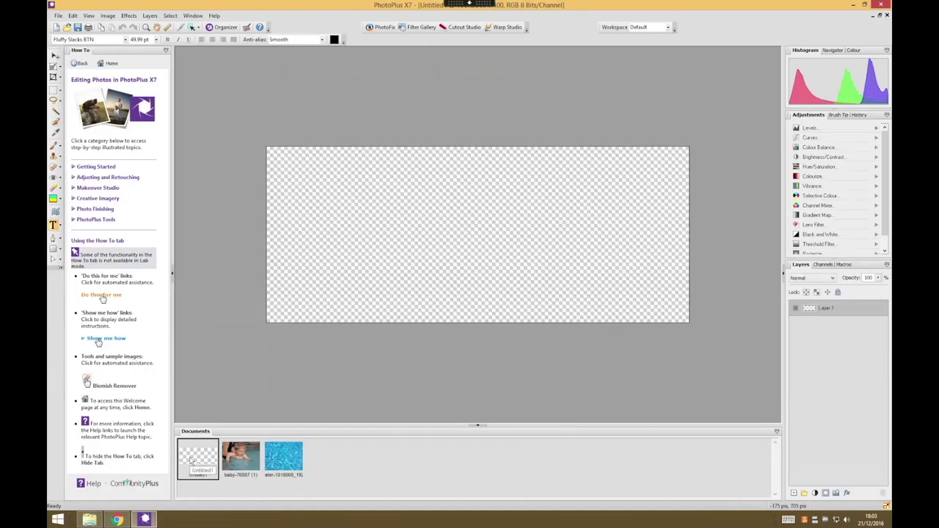
click(291, 467)
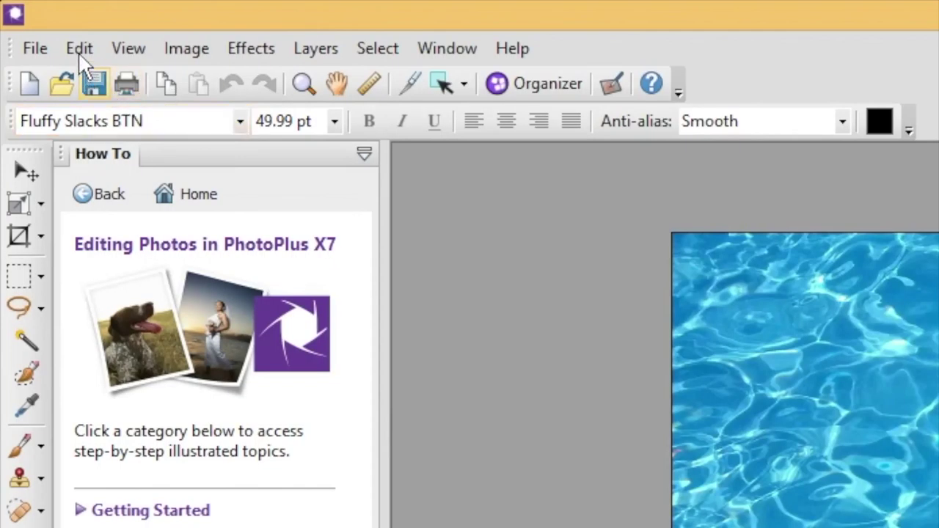
click(73, 16)
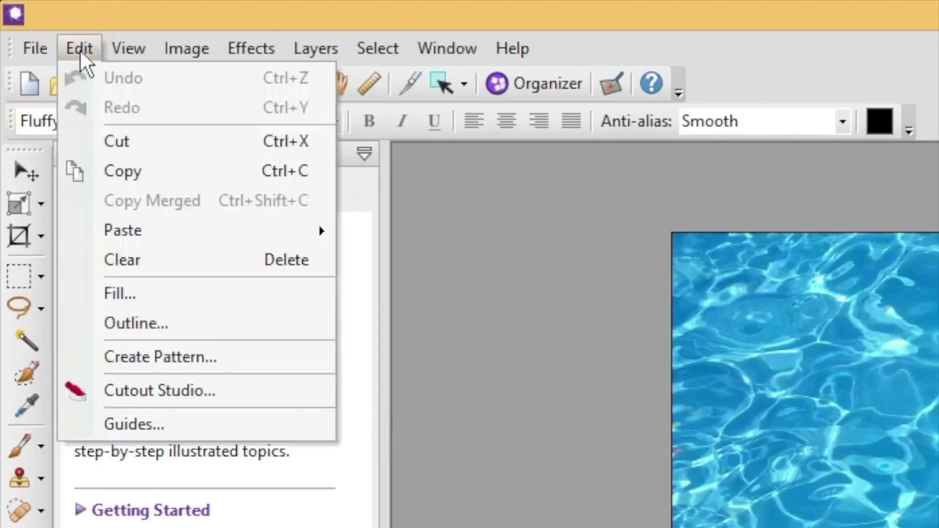
click(233, 175)
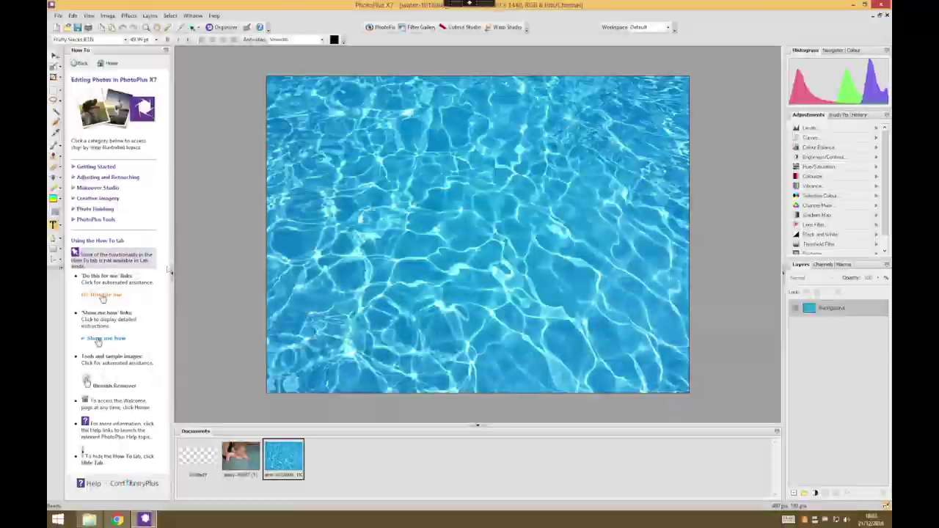
- Paste the water image into the blank Untitled1 banner as a new layer
click(207, 460)
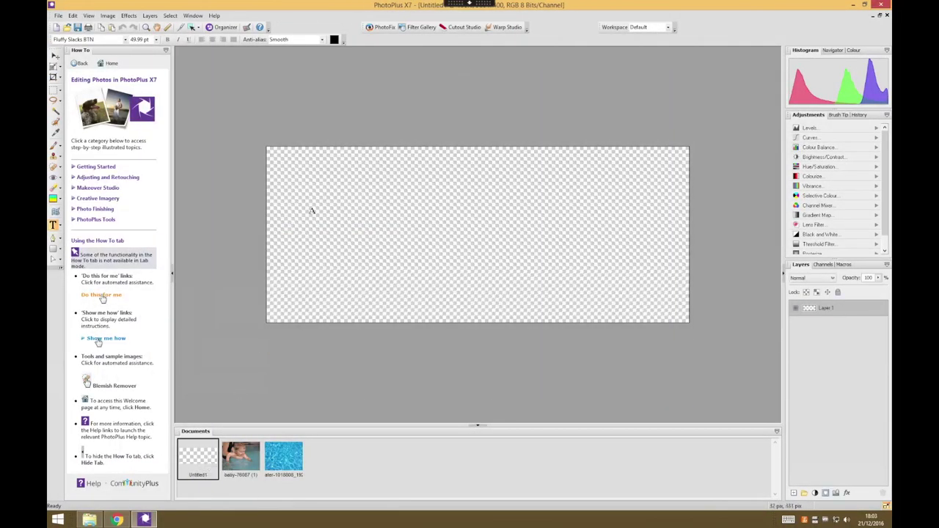
click(73, 15)
mouse_move(142, 77)
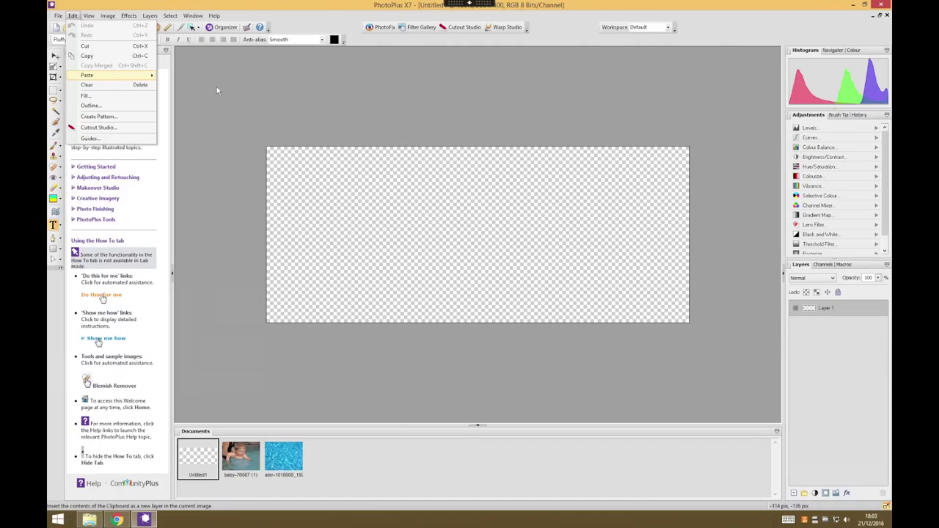
click(523, 273)
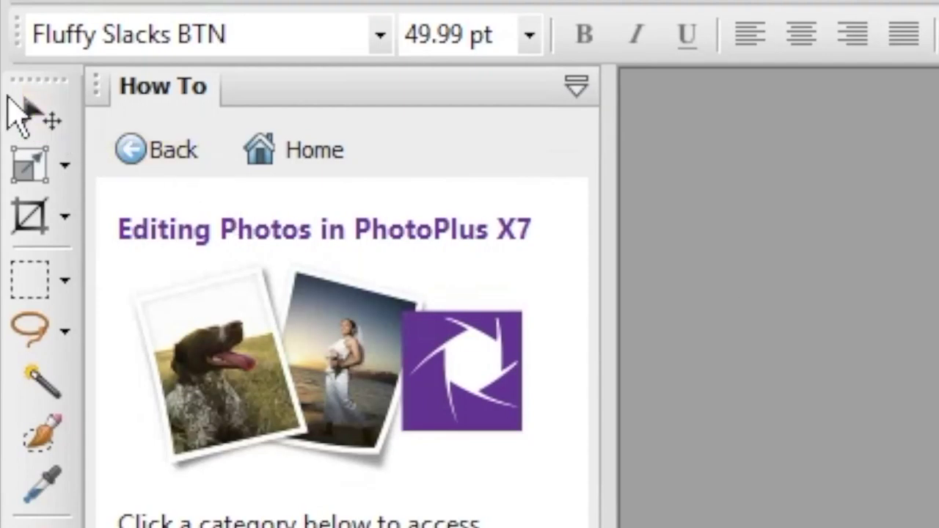
- Shift the water layer with the Deform tool and zoom out to see its full extent
click(25, 167)
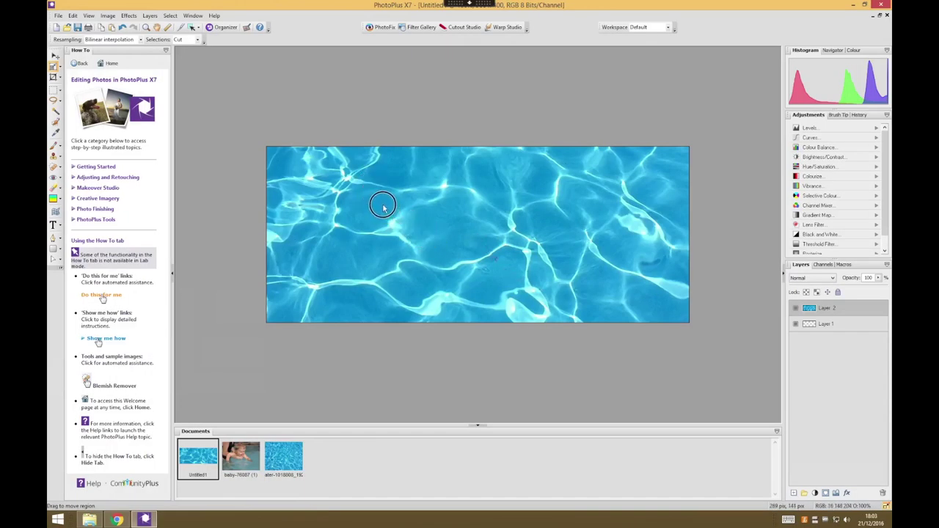
mouse_move(383, 207)
mouse_down()
mouse_move(360, 197)
mouse_move(379, 225)
mouse_up()
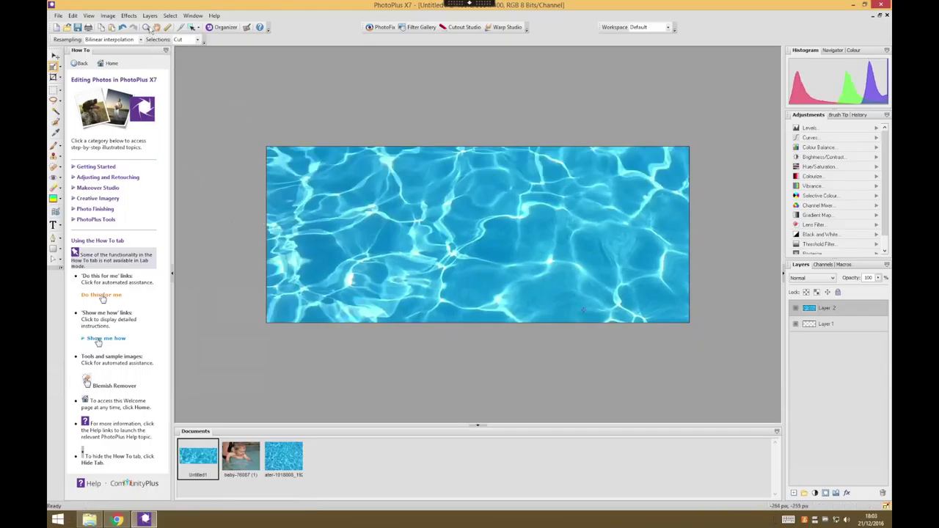
click(147, 27)
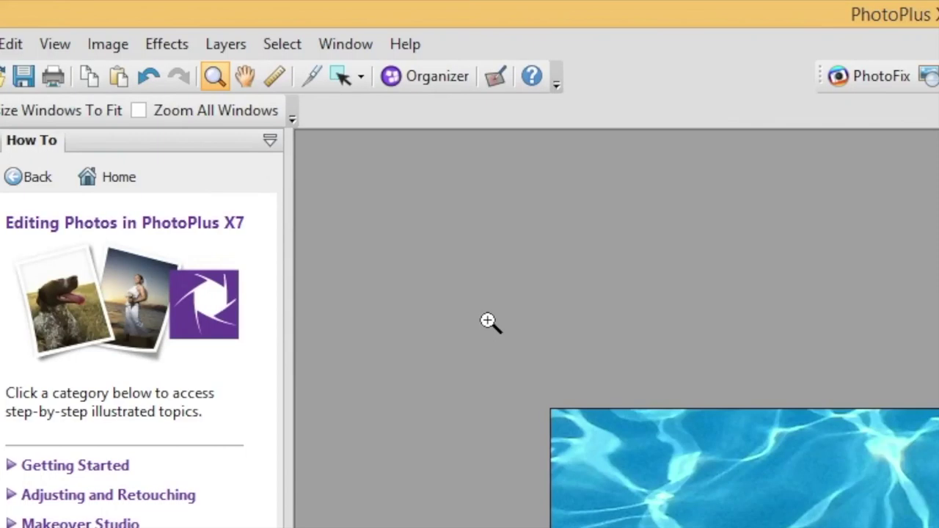
right_click(434, 481)
right_click(430, 478)
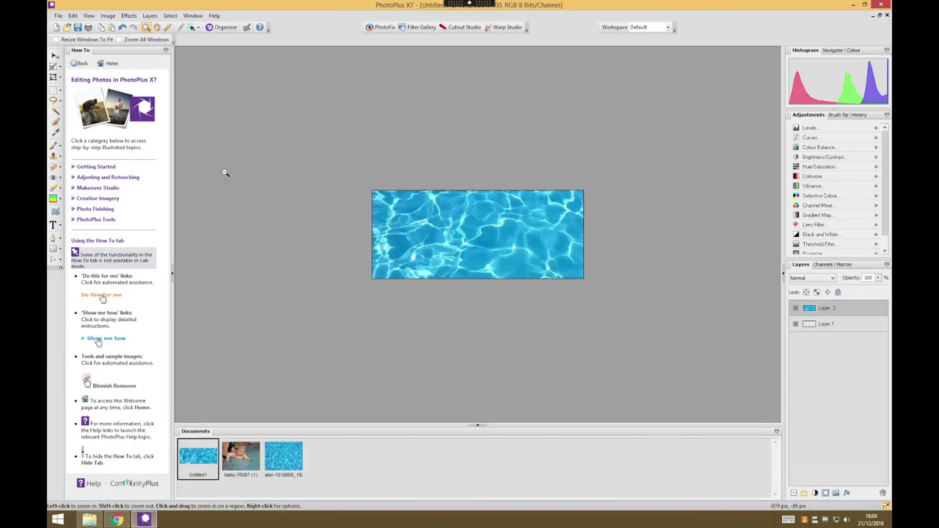
right_click(225, 173)
right_click(225, 173)
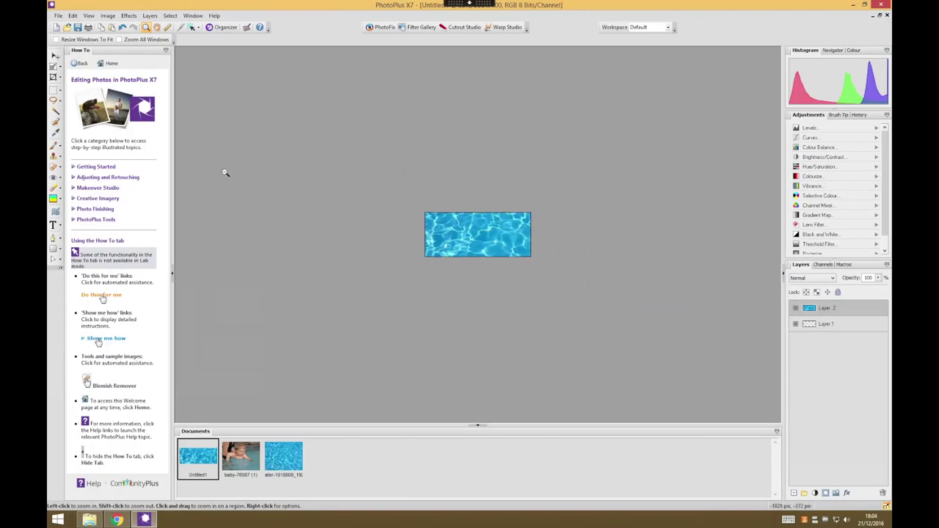
- Scale the water layer down proportionally until it just covers the 960×400 banner
click(53, 65)
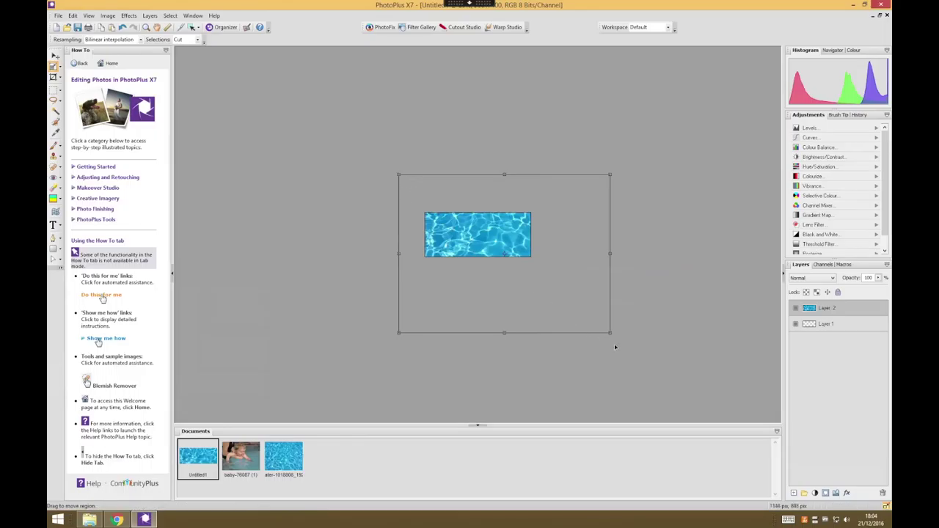
drag(610, 333, 494, 258)
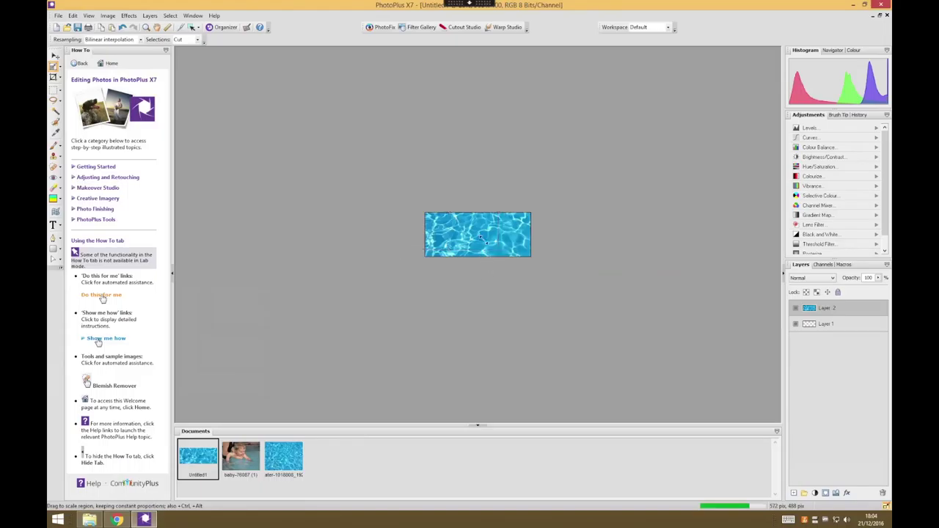
drag(468, 224, 494, 245)
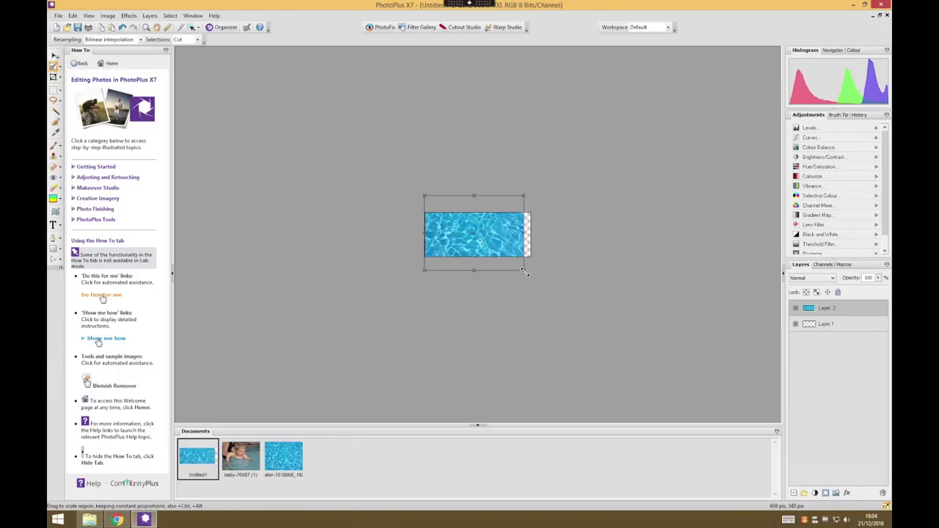
drag(526, 272, 478, 256)
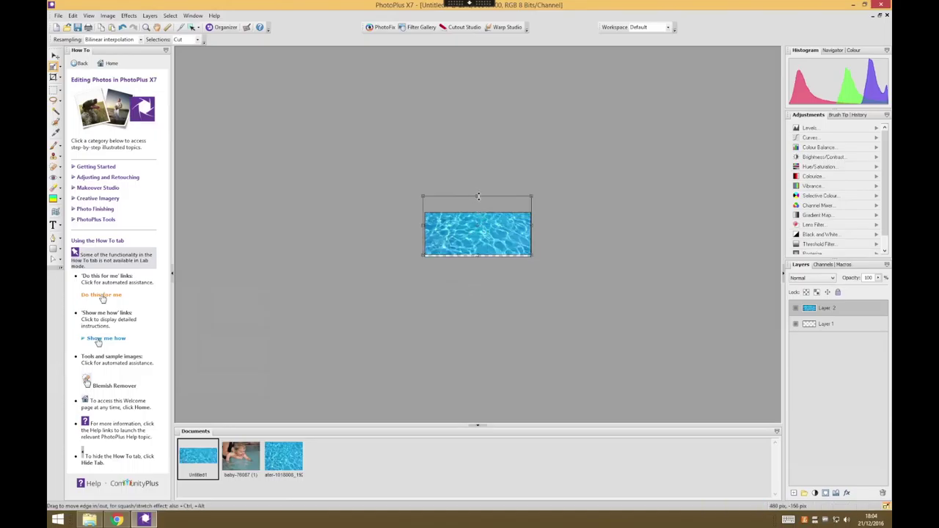
drag(478, 197, 478, 211)
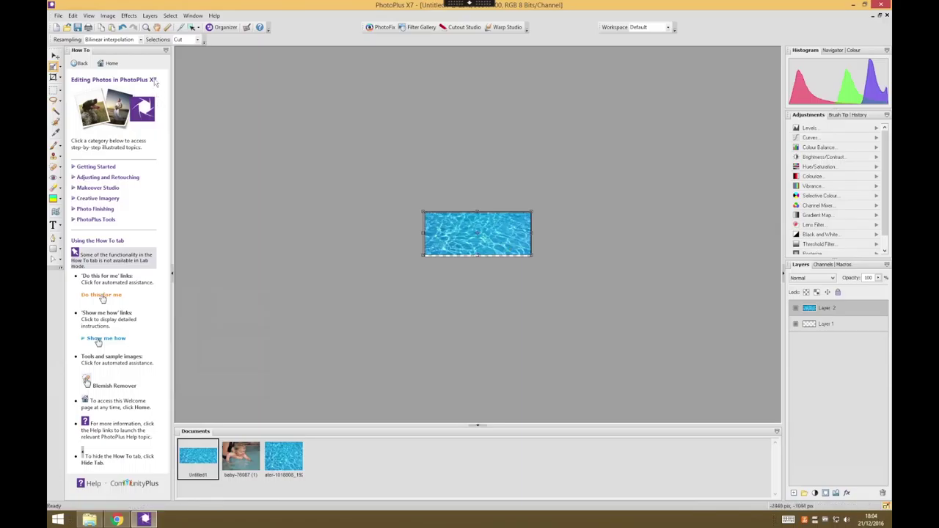
click(122, 27)
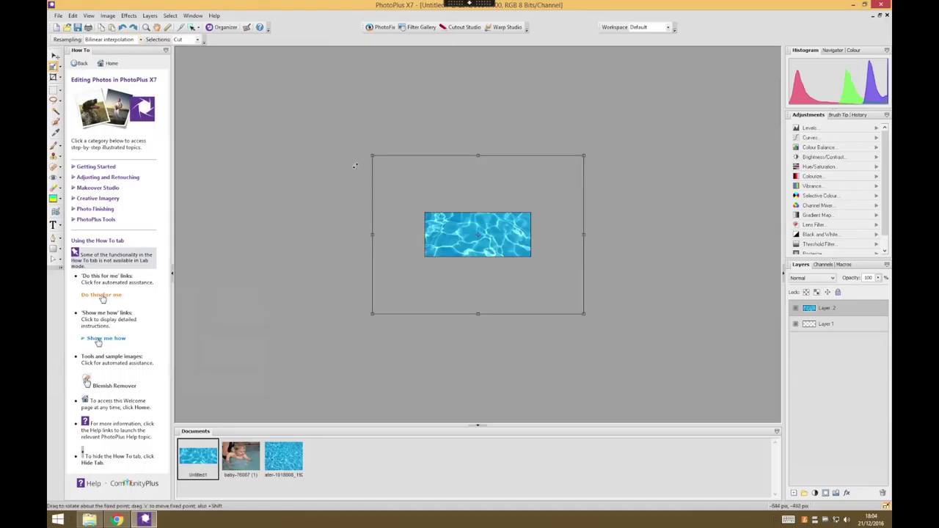
drag(372, 314, 424, 276)
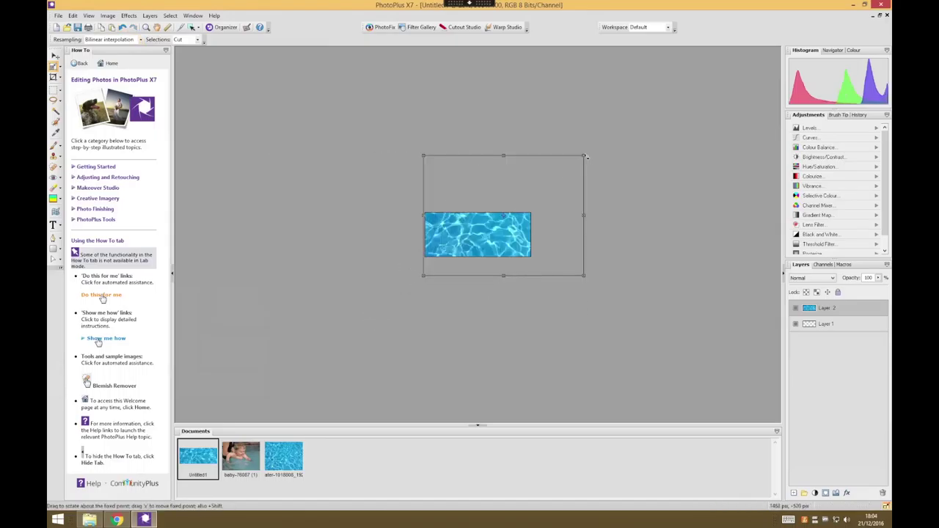
drag(584, 156, 536, 198)
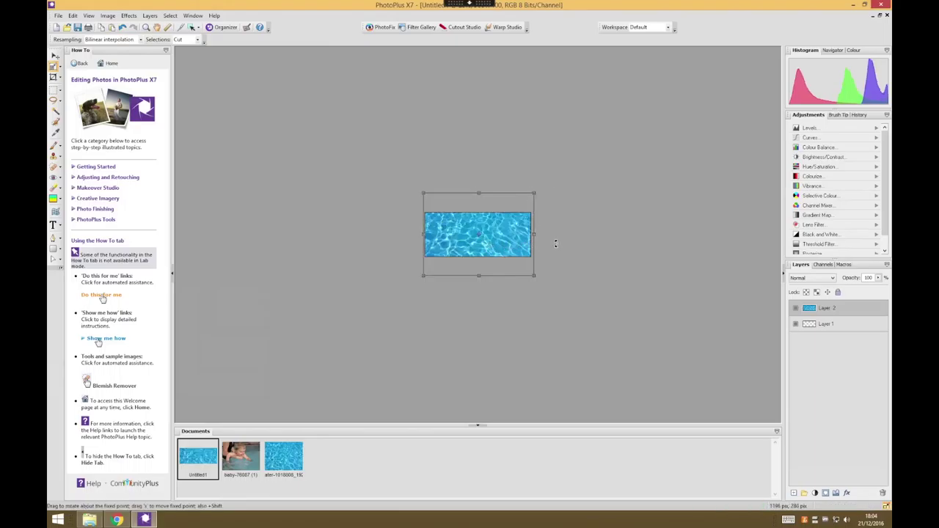
click(146, 27)
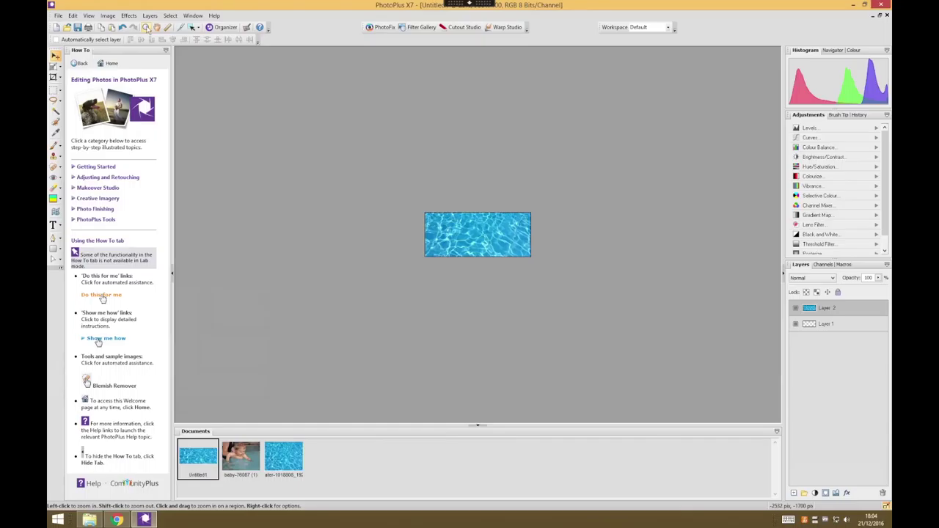
click(458, 231)
click(461, 233)
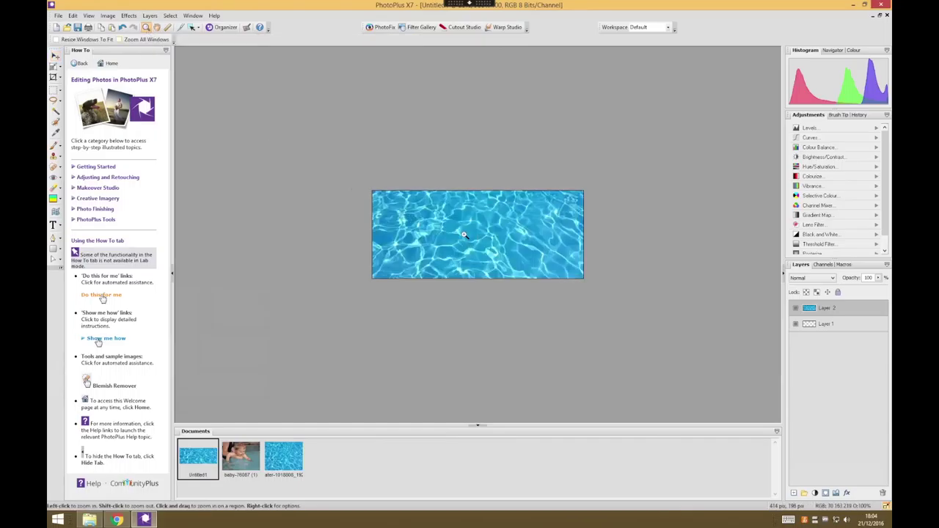
click(464, 235)
click(464, 235)
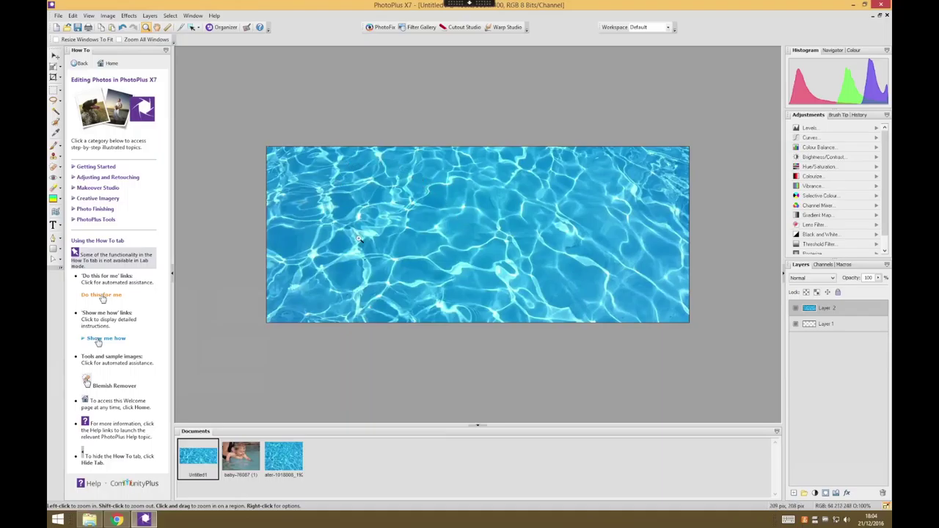
- Paste the baby photo into Untitled1 as Layer 3 above the water, then zoom out
click(251, 459)
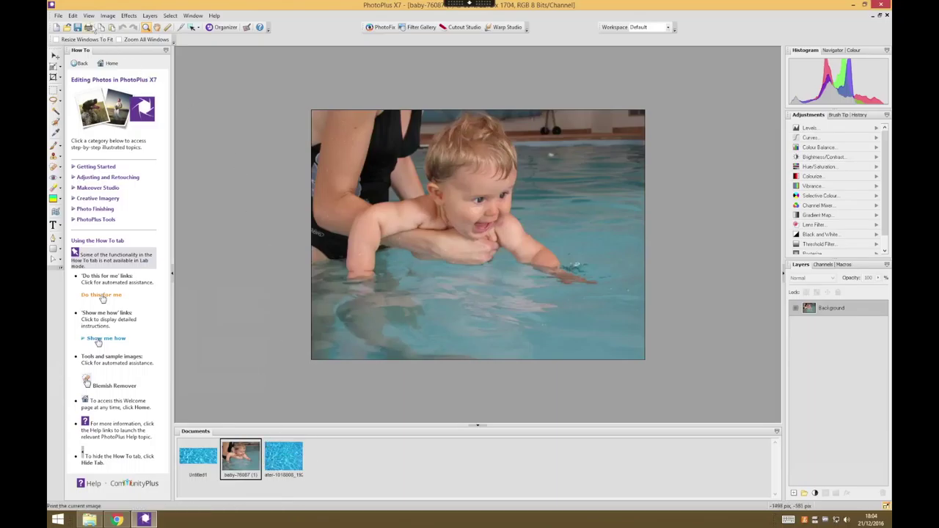
click(73, 16)
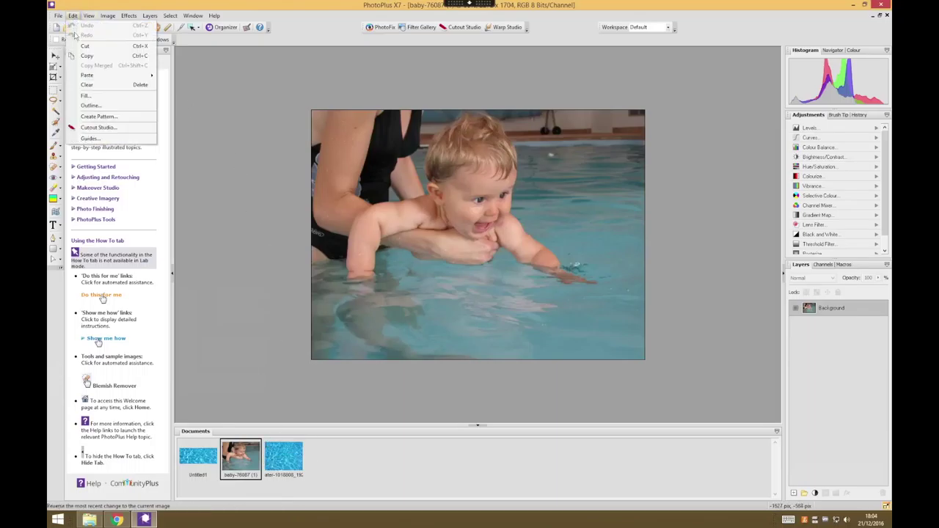
click(132, 61)
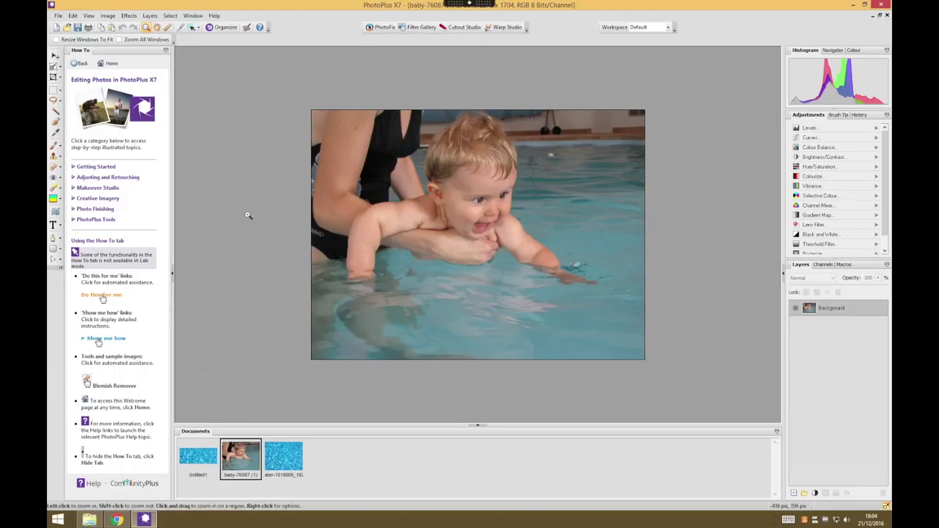
click(197, 458)
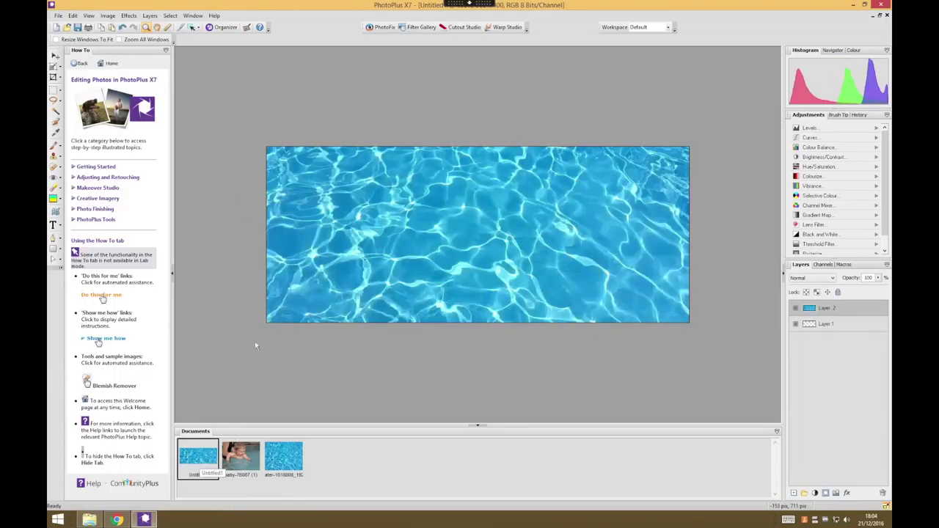
click(73, 16)
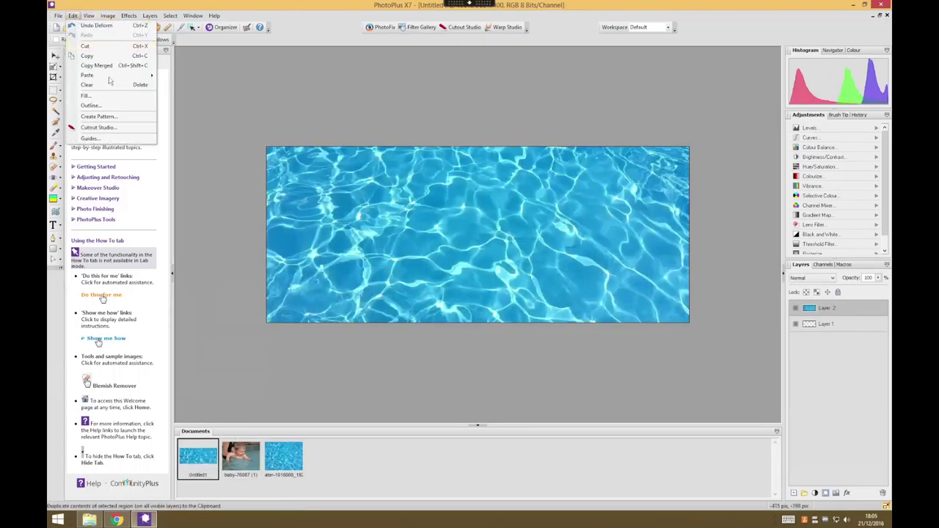
mouse_move(115, 78)
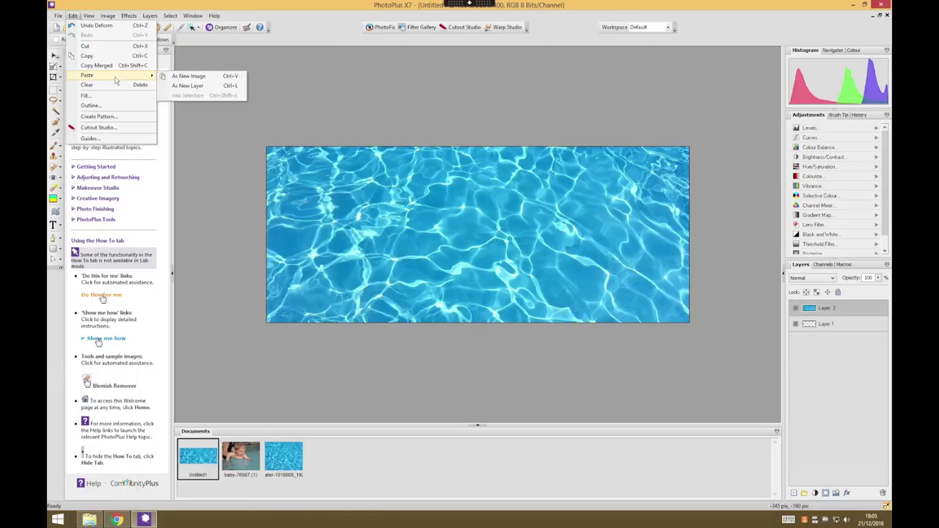
click(210, 87)
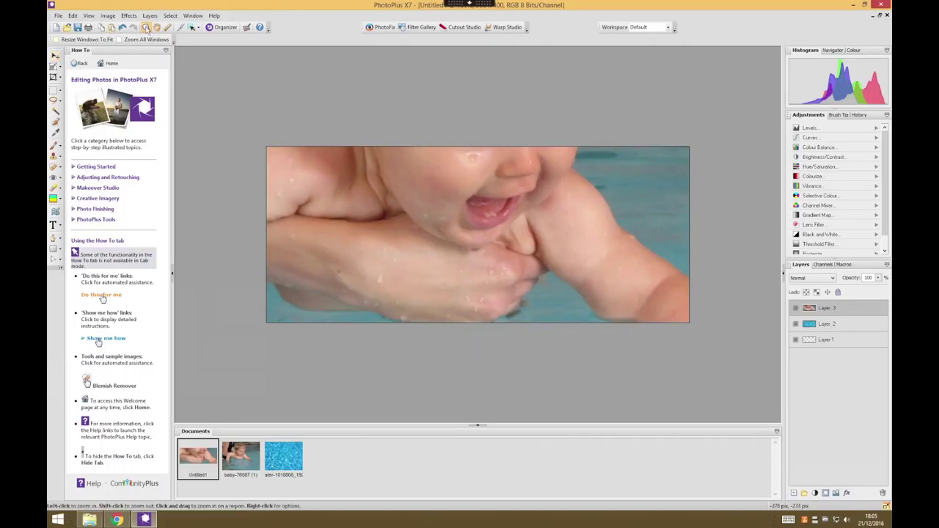
shift+click(225, 164)
shift+click(225, 164)
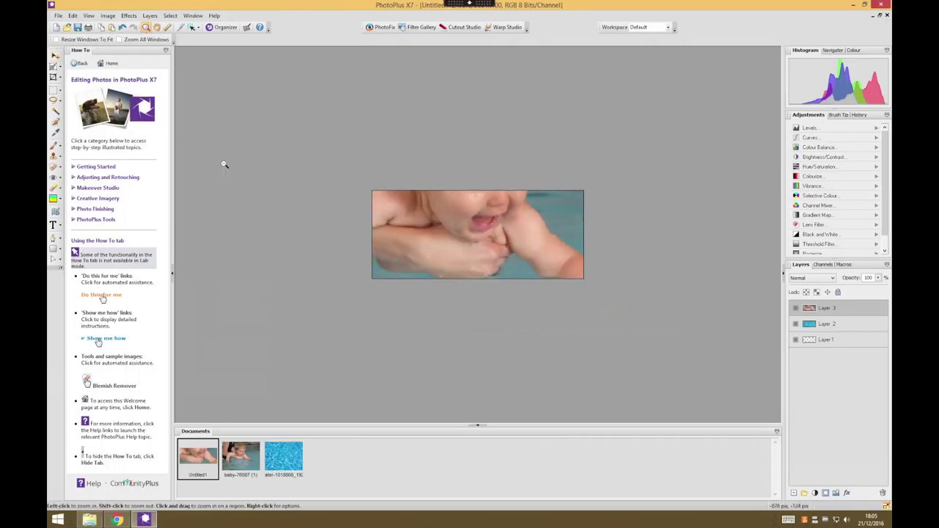
shift+click(224, 164)
- Scale the baby layer to the banner height and move it to the left edge
click(55, 66)
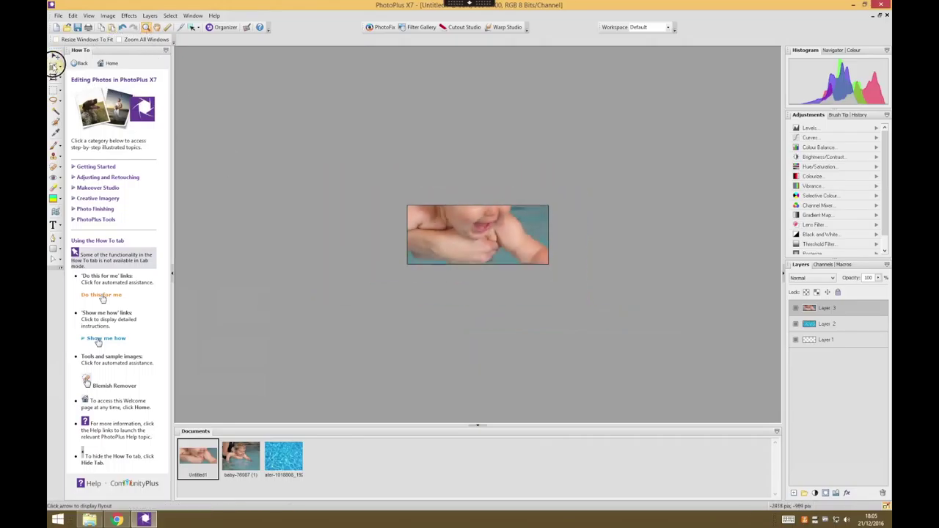
drag(311, 110, 476, 256)
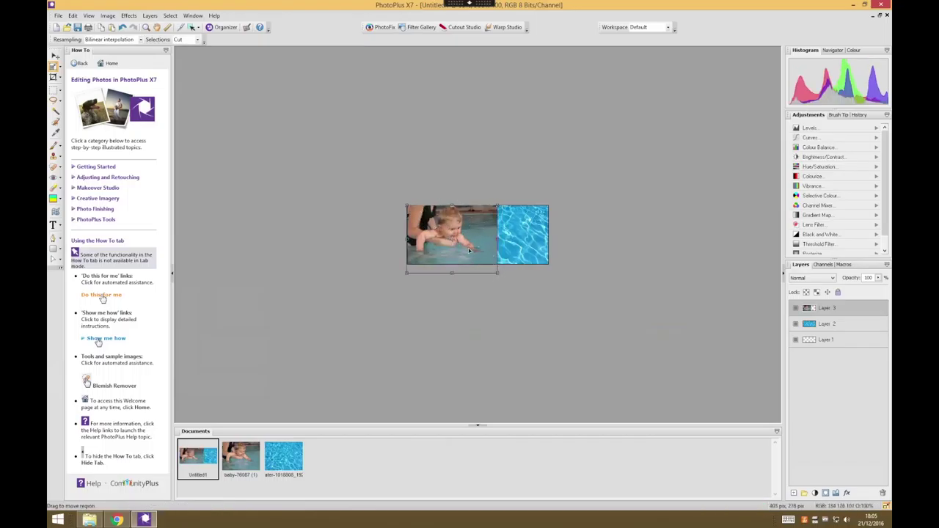
drag(470, 251, 520, 295)
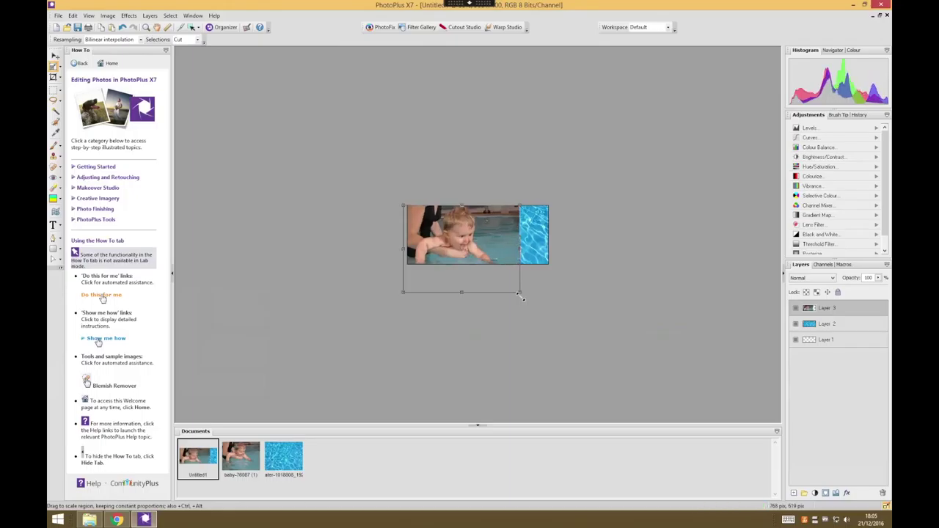
drag(491, 241, 484, 239)
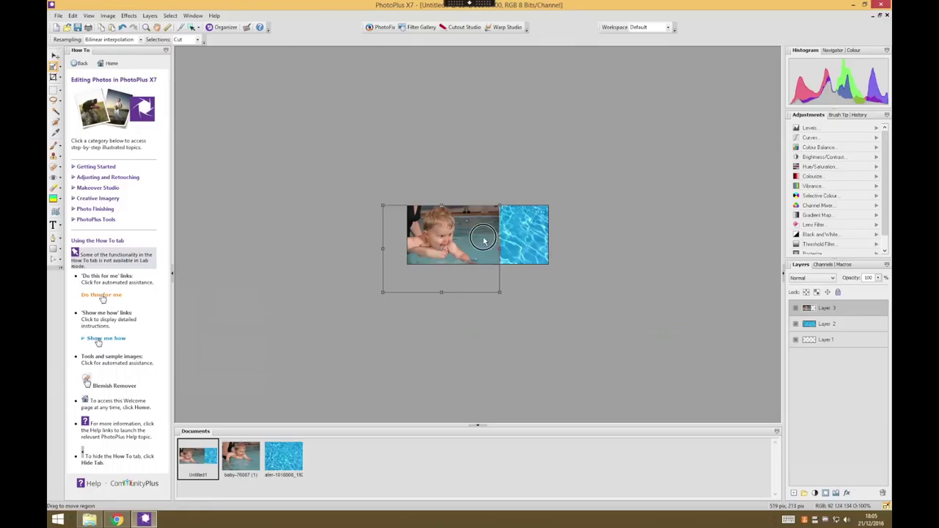
drag(484, 239, 483, 238)
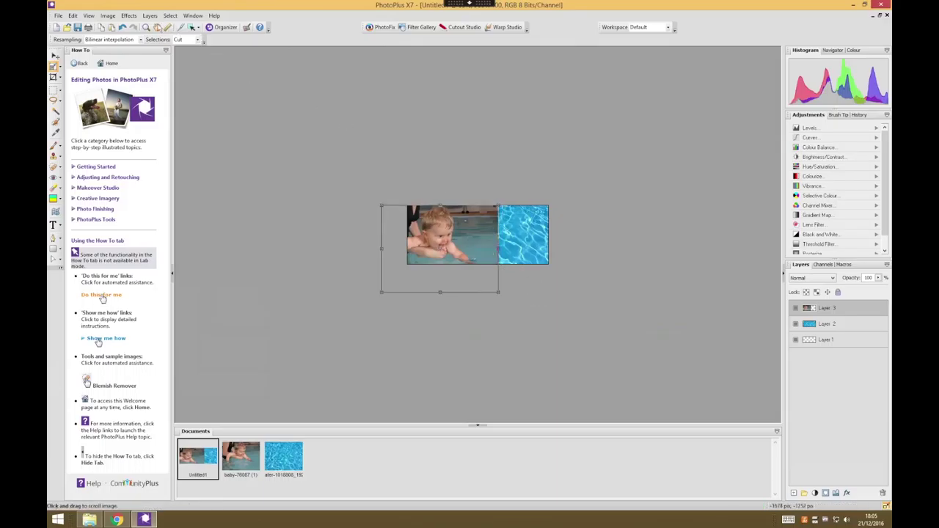
click(146, 27)
click(490, 238)
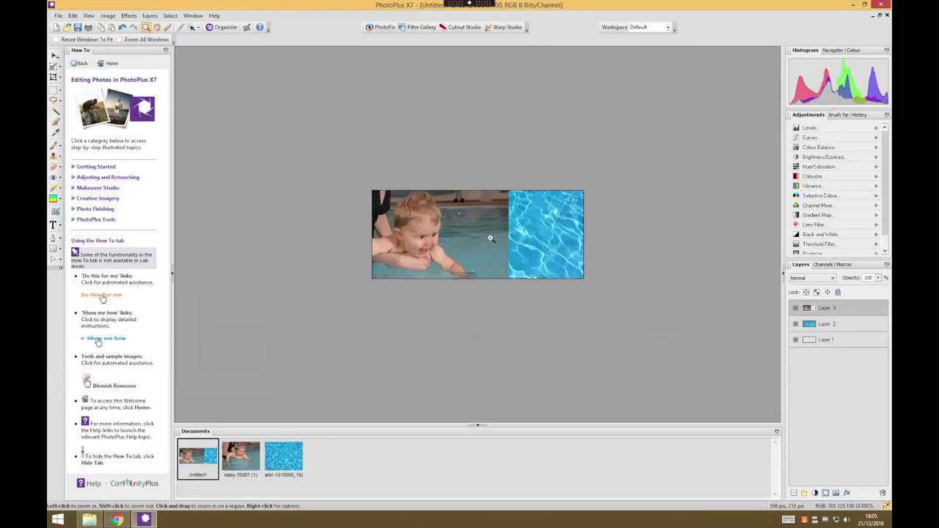
click(490, 239)
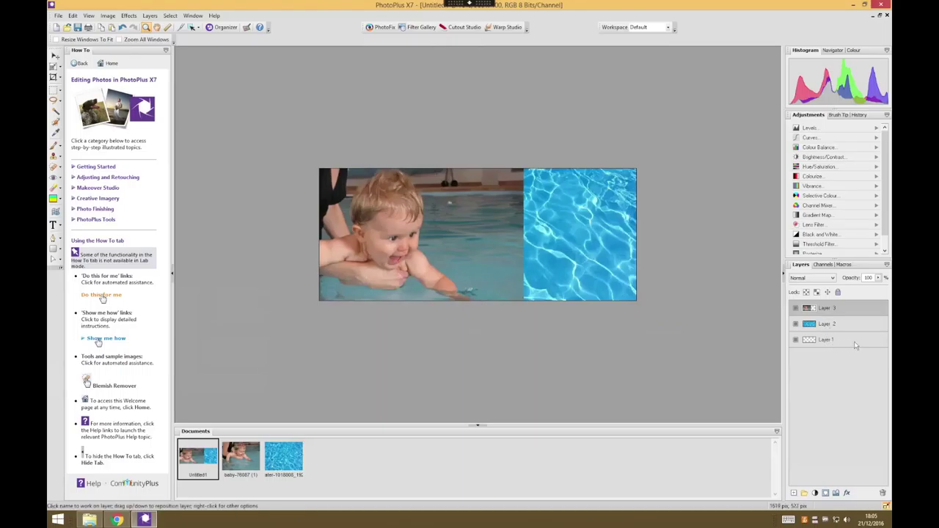
- Rename Layer 2 to 'Pool background' and Layer 3 to 'Baby' in the Layers panel
click(830, 327)
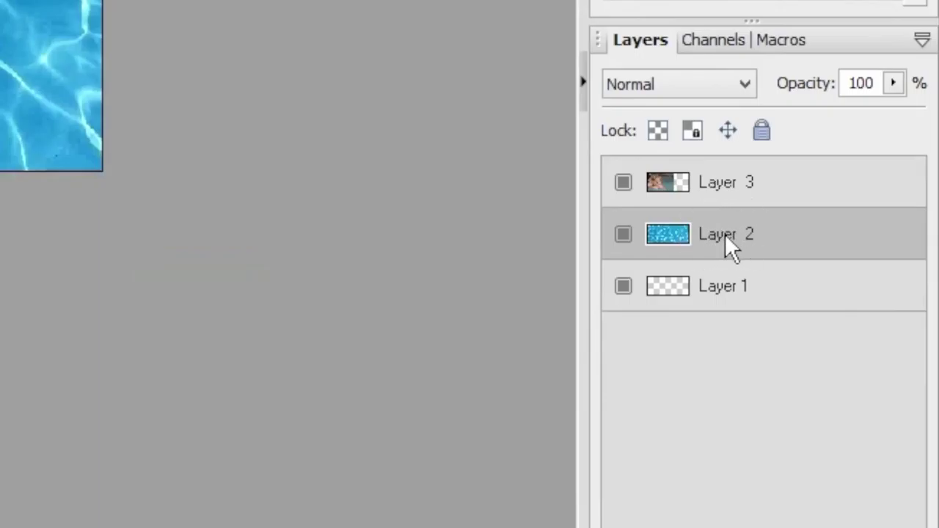
double_click(725, 234)
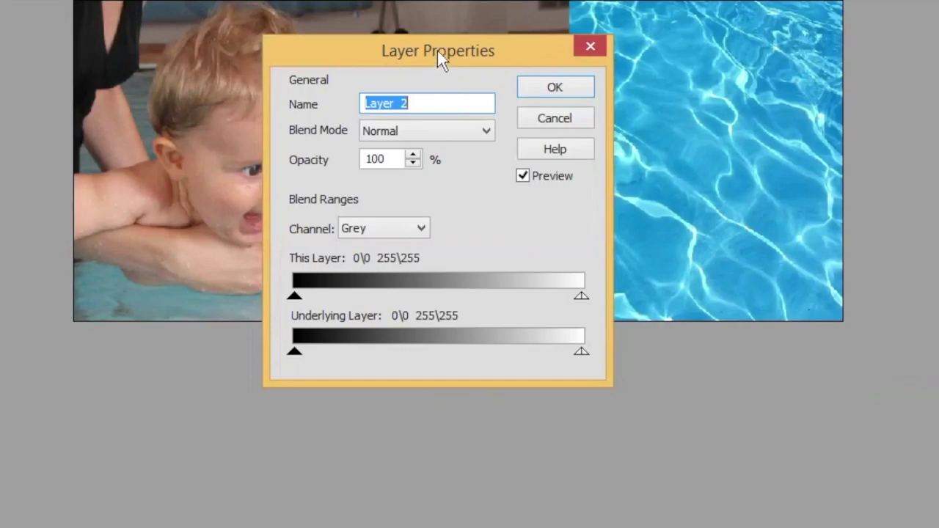
mouse_move(470, 192)
mouse_down()
mouse_move(468, 227)
mouse_move(468, 208)
mouse_up()
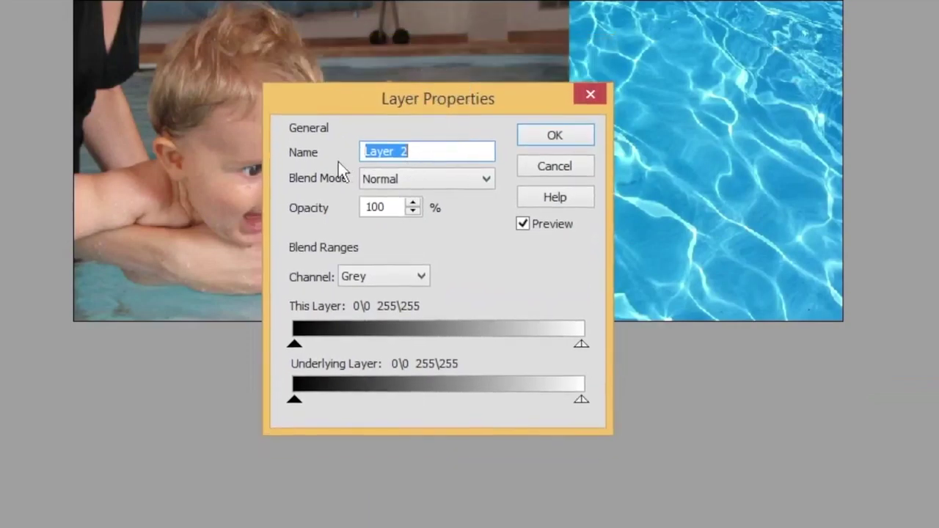
click(336, 151)
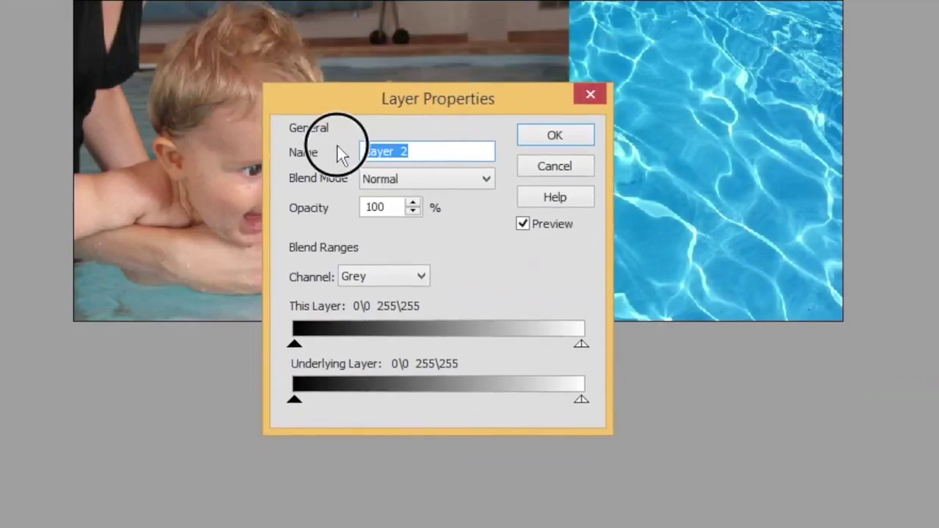
text(Pool background)
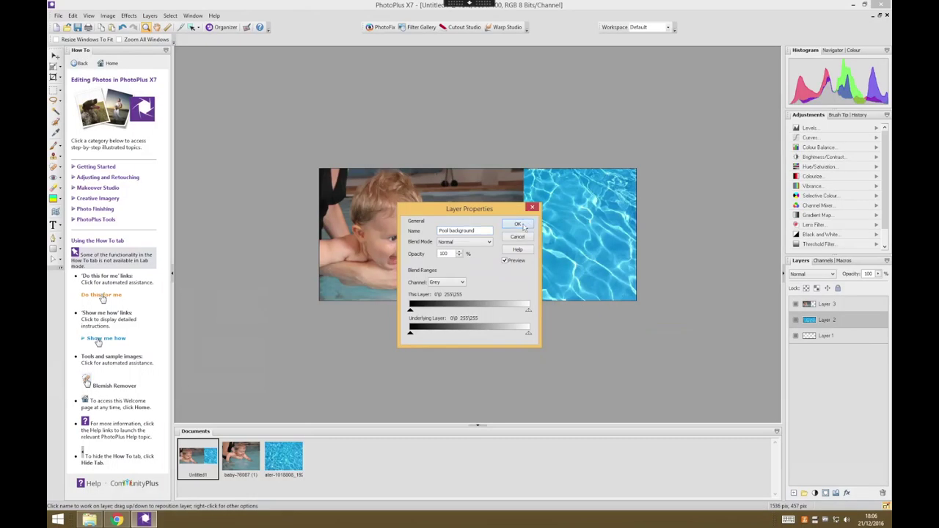
click(555, 135)
double_click(827, 304)
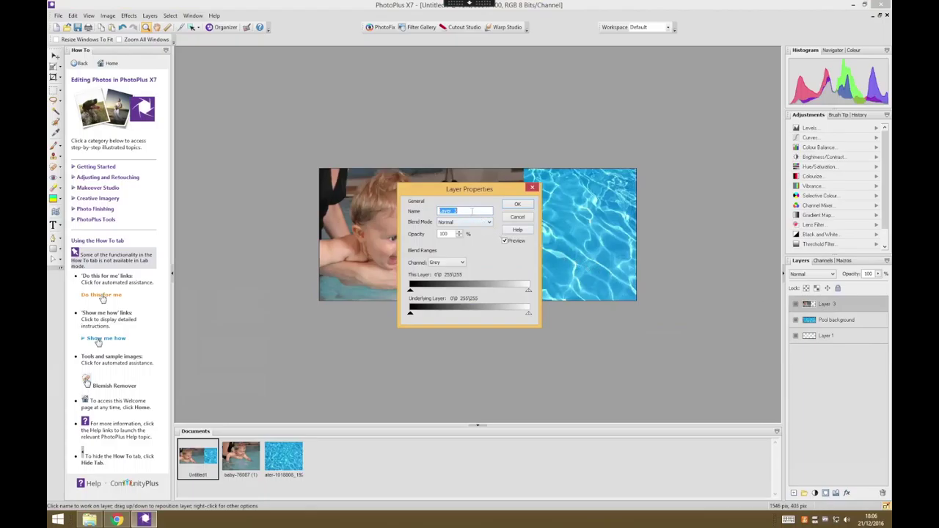
click(517, 204)
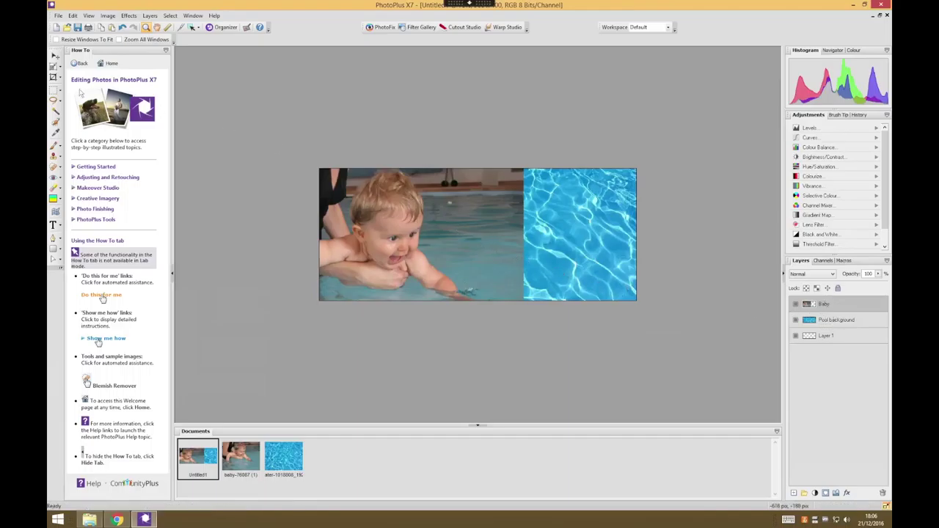
- Nudge the Baby layer and move the Pool background layer slightly down on the canvas
click(55, 55)
mouse_move(451, 216)
mouse_down()
mouse_move(452, 246)
mouse_move(452, 217)
mouse_up()
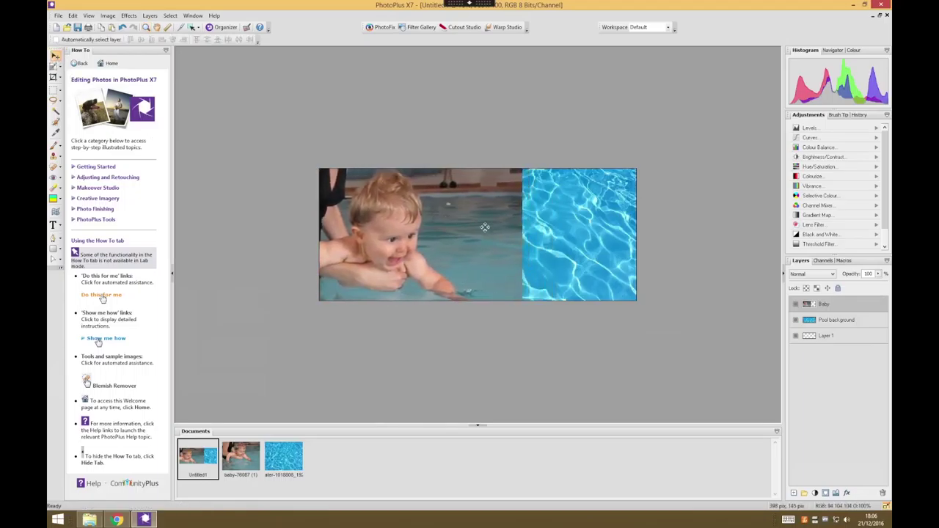
click(835, 323)
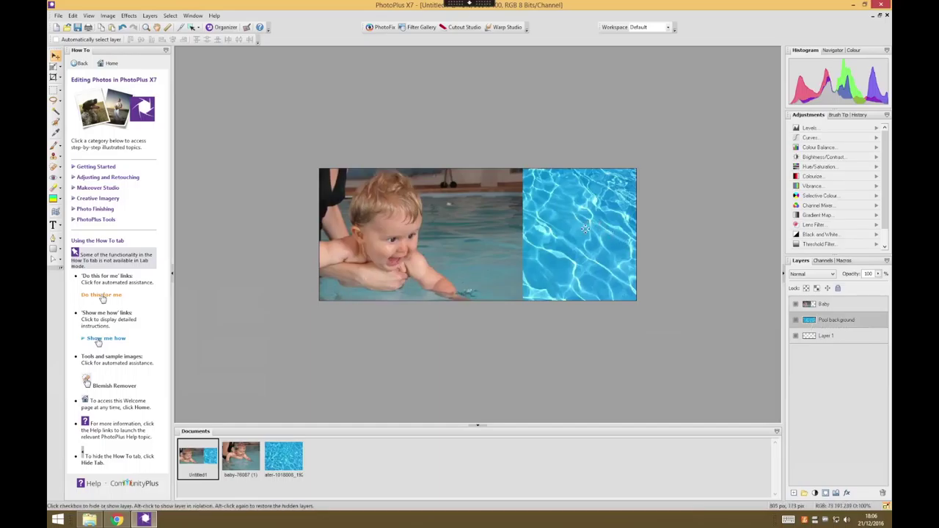
mouse_move(593, 224)
mouse_down()
mouse_move(566, 205)
mouse_move(602, 235)
mouse_move(695, 227)
mouse_move(574, 224)
mouse_move(583, 230)
mouse_move(581, 221)
mouse_move(586, 236)
mouse_up()
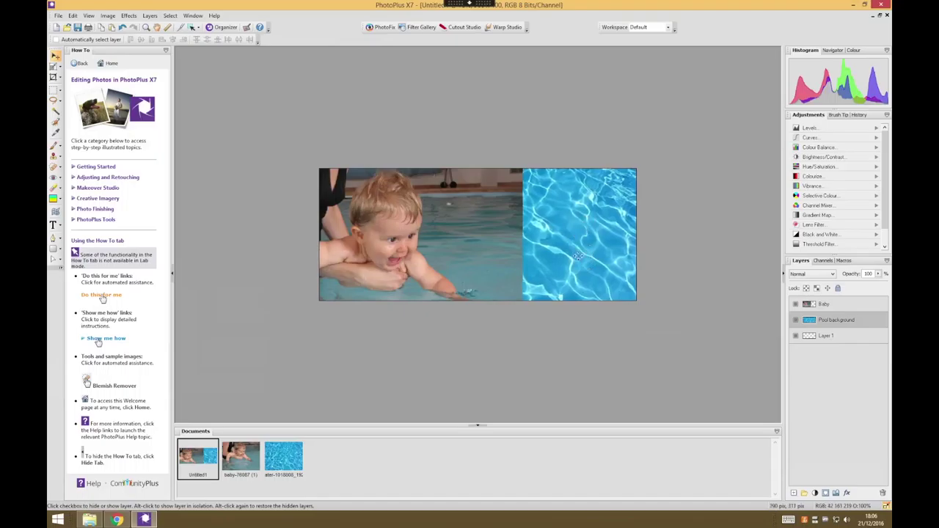
- Move the baby photo up and further left, about 10 px
click(833, 304)
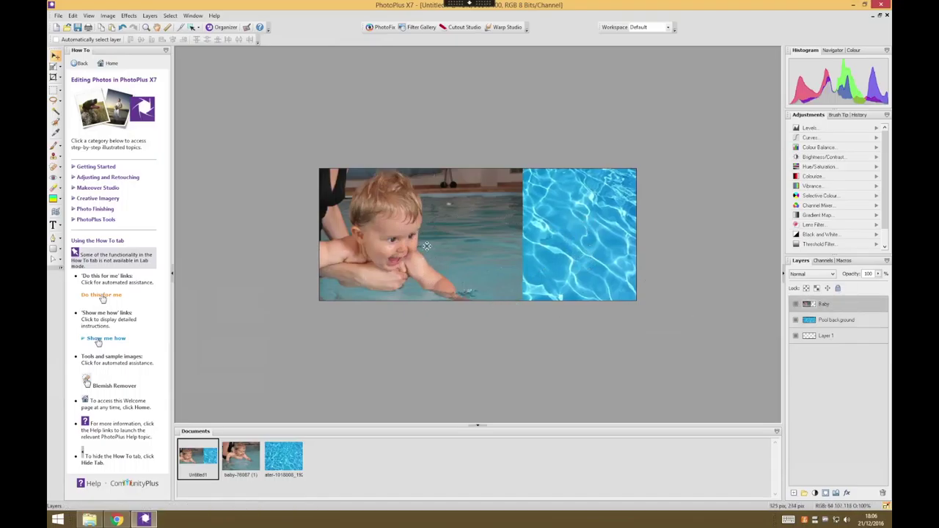
click(428, 248)
drag(430, 250, 400, 235)
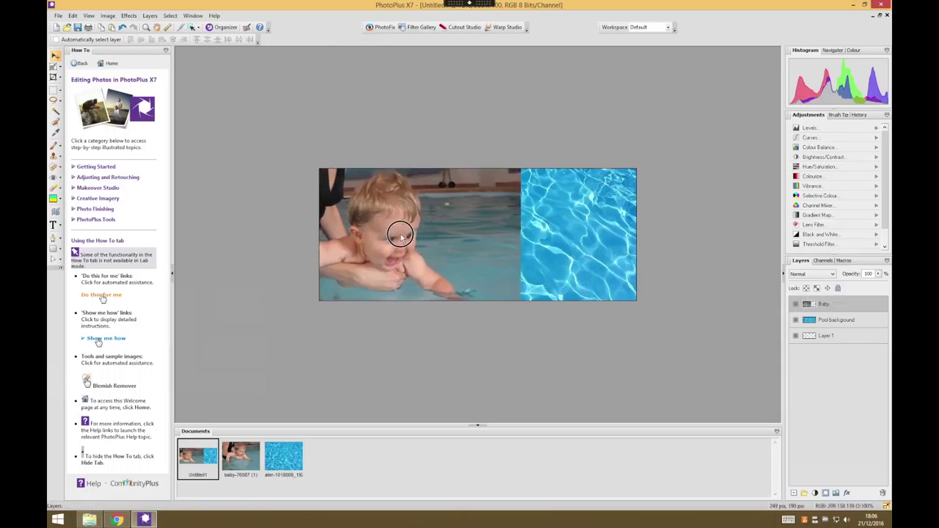
drag(400, 235, 393, 234)
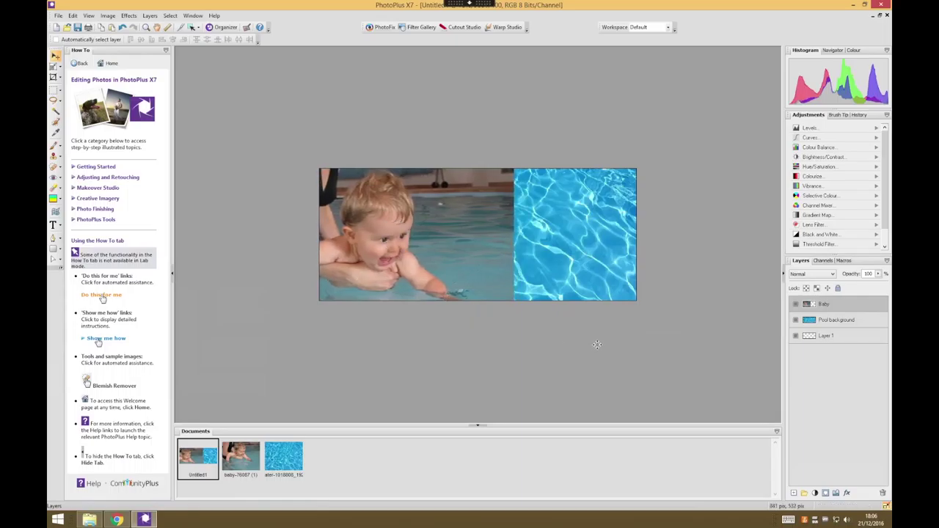